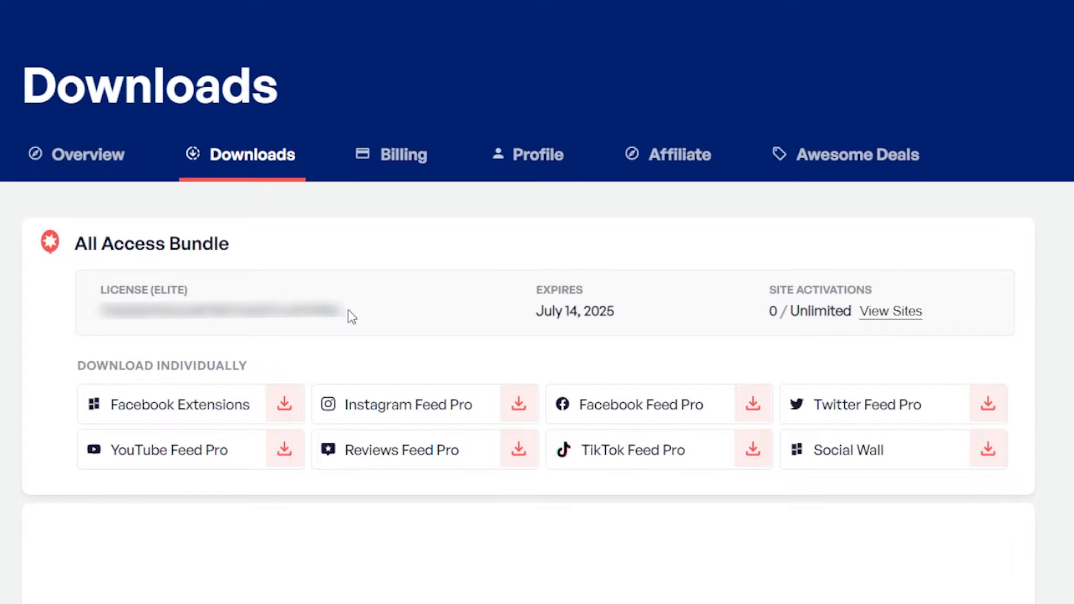
Download Facebook Feed Pro and install Custom-Facebook-Feed-WP-Plugin-4.6.4-Elite.zip as an activated plugin on the WordPress site.
left_click(752, 406)
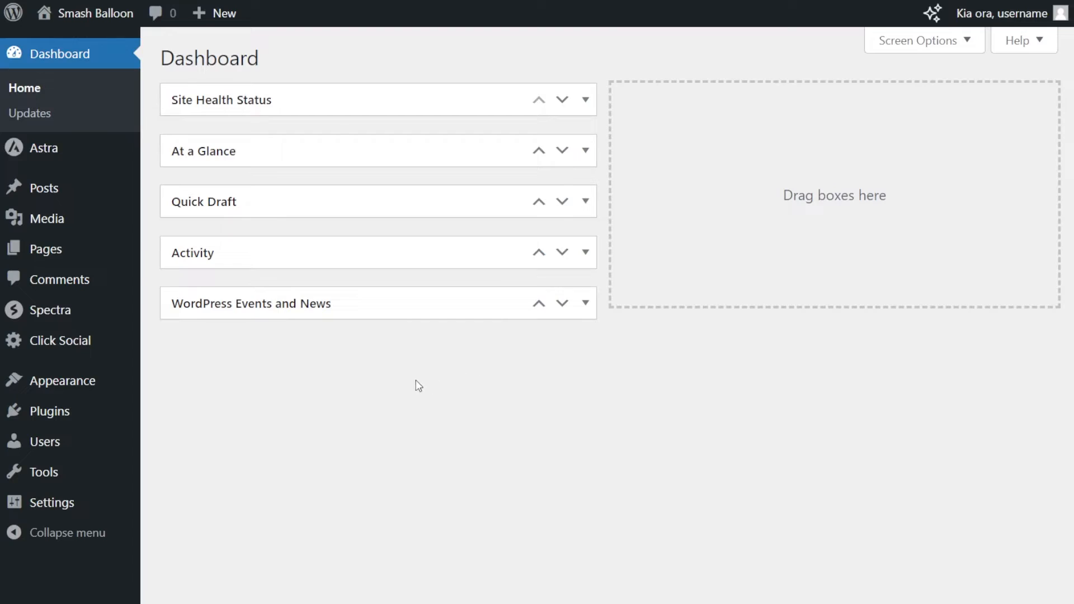
mouse_move(93, 413)
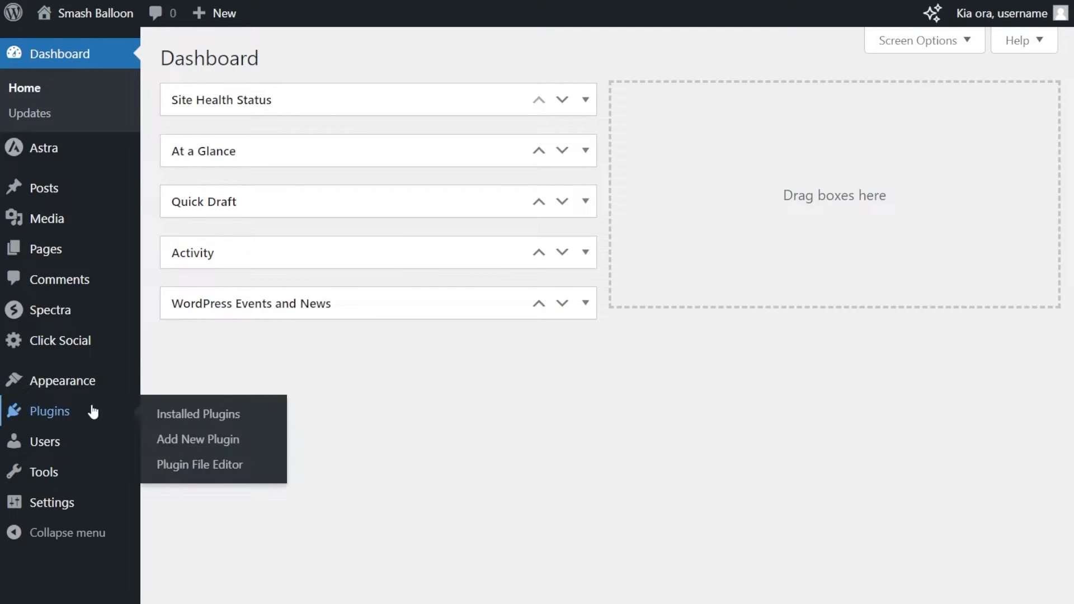
left_click(203, 442)
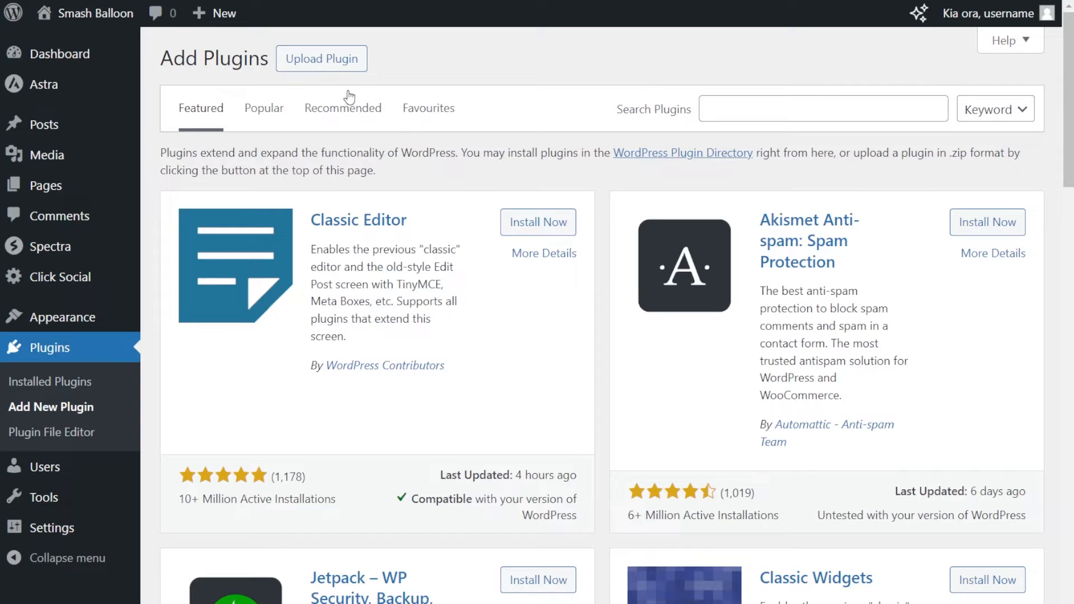
left_click(346, 58)
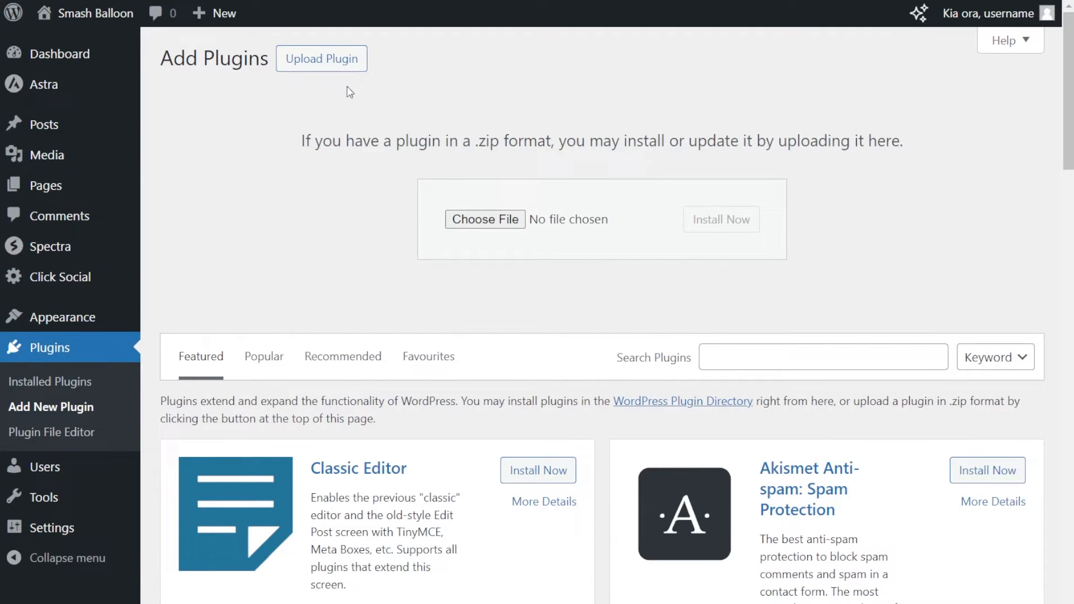
left_click(485, 220)
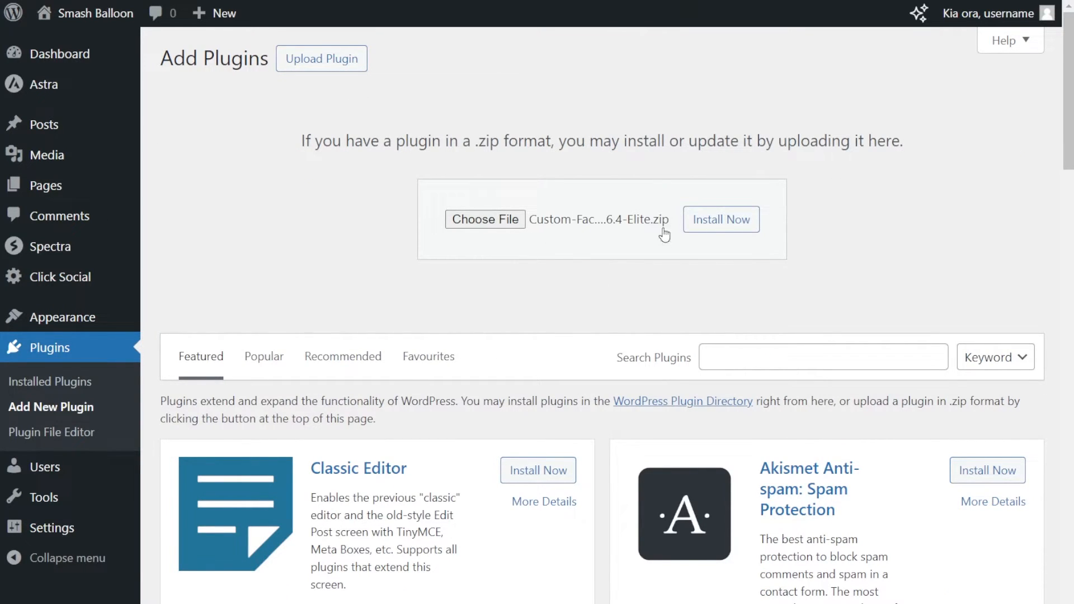
left_click(718, 224)
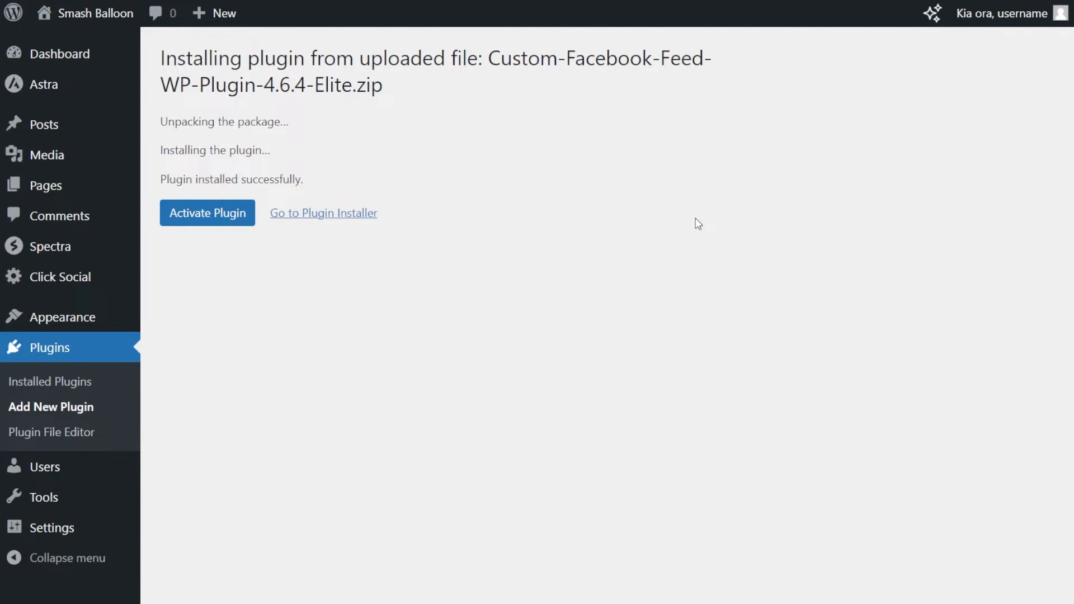
left_click(234, 213)
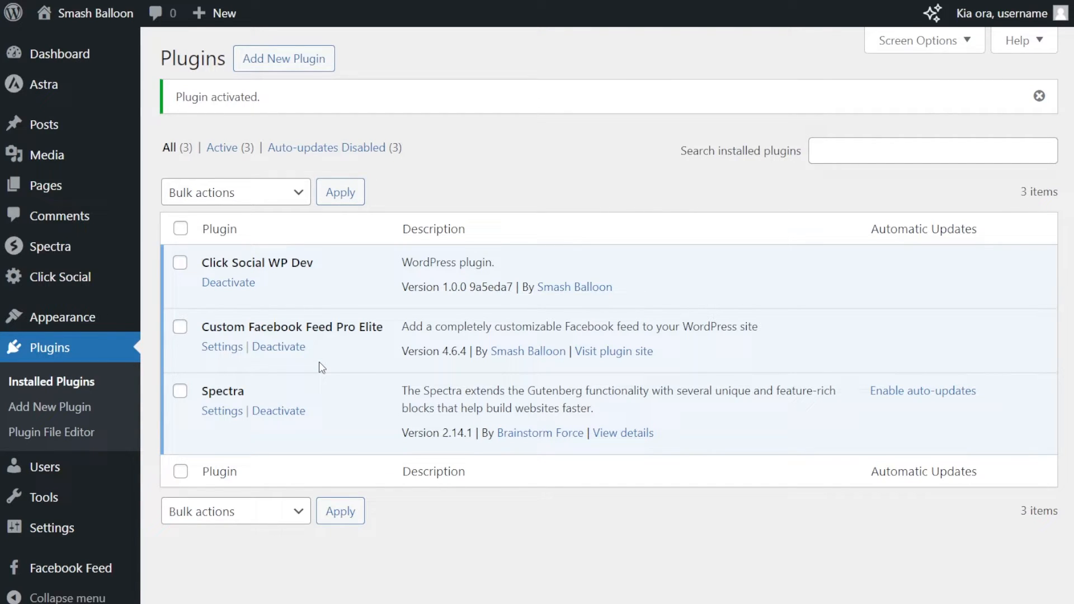
Enter the licence key in the Facebook Feed settings and activate it.
mouse_move(87, 574)
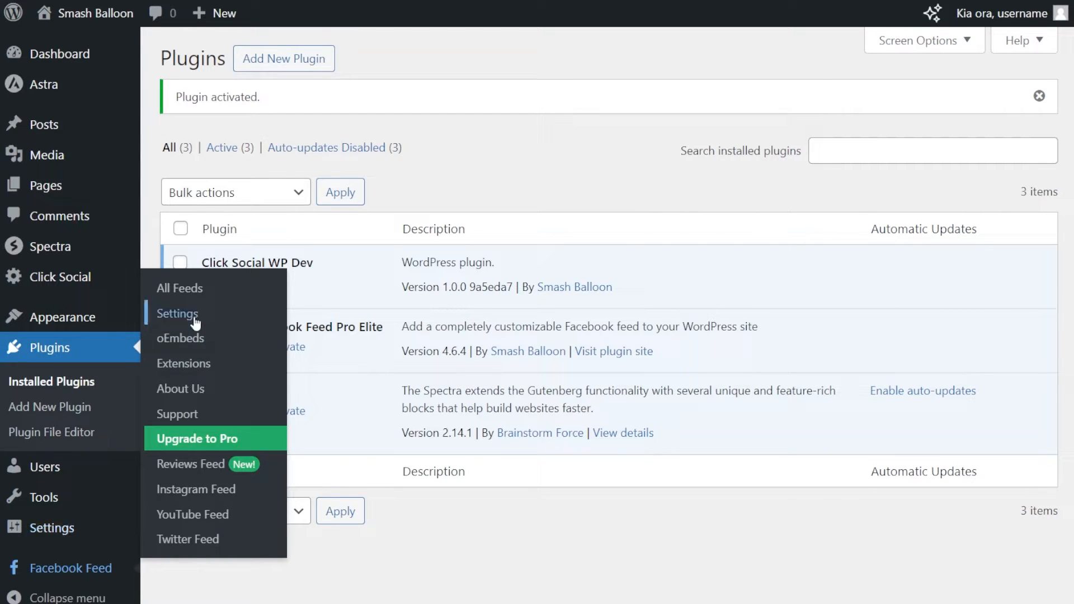
left_click(168, 313)
scroll(393, 415, "down", 2)
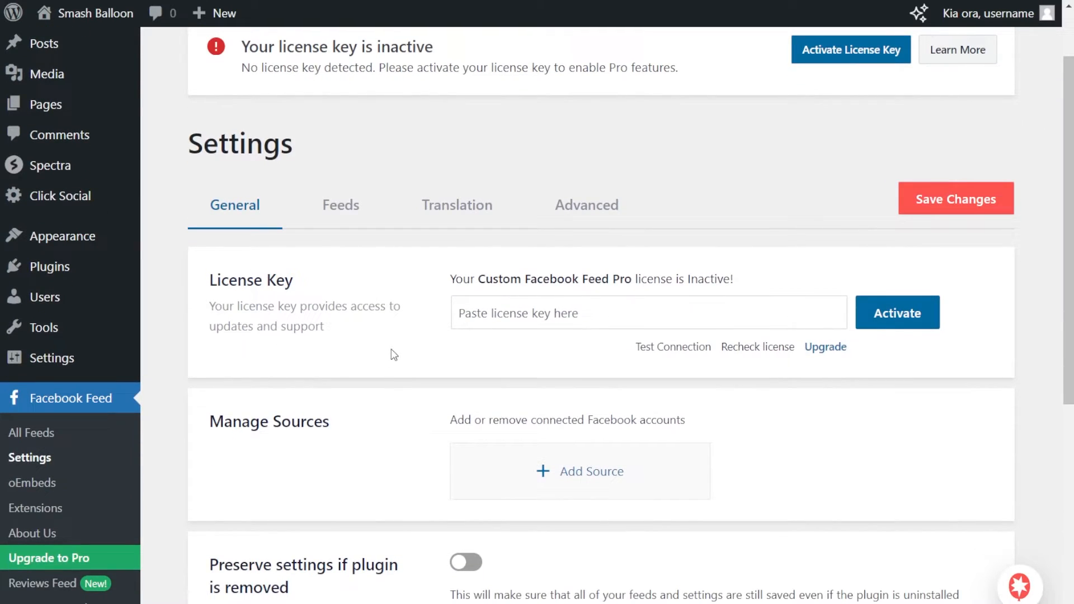
left_click(515, 311)
key("ctrl+v")
left_click(887, 311)
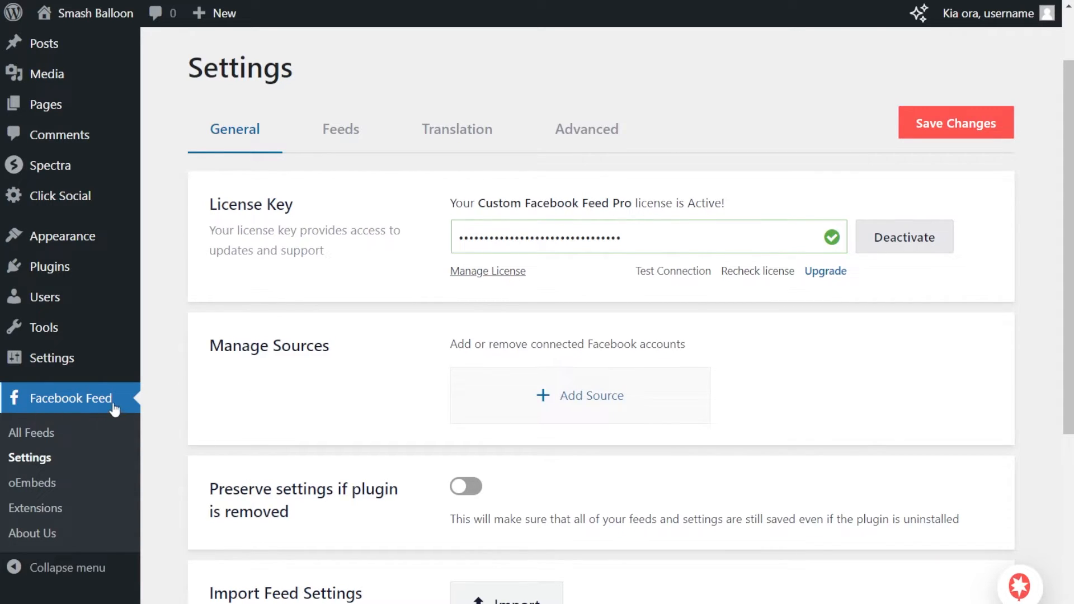
Start a new Facebook feed and choose Timeline as its feed type.
left_click(32, 432)
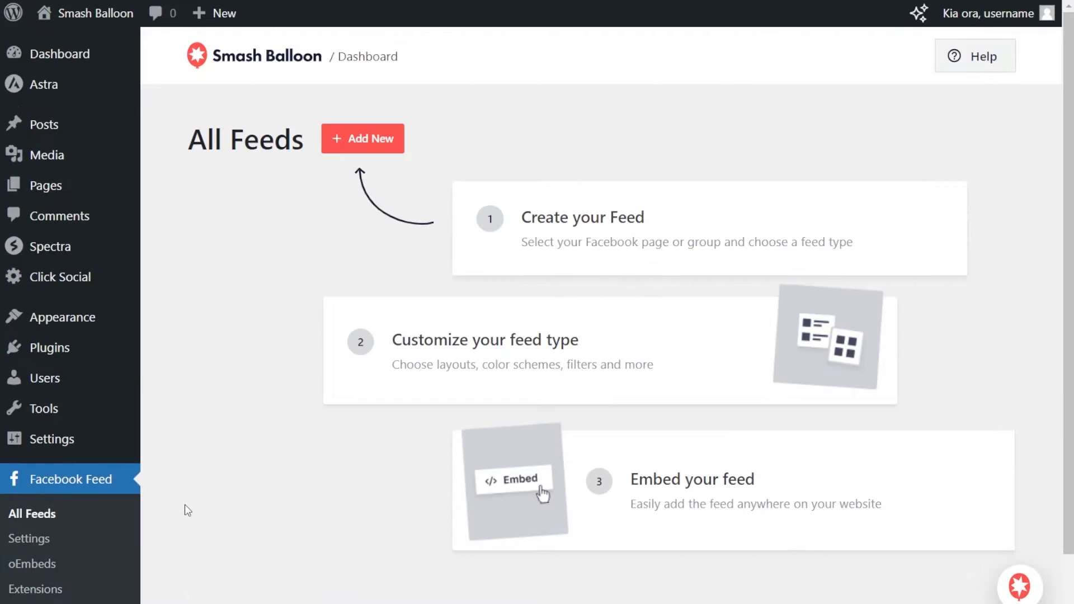
left_click(358, 151)
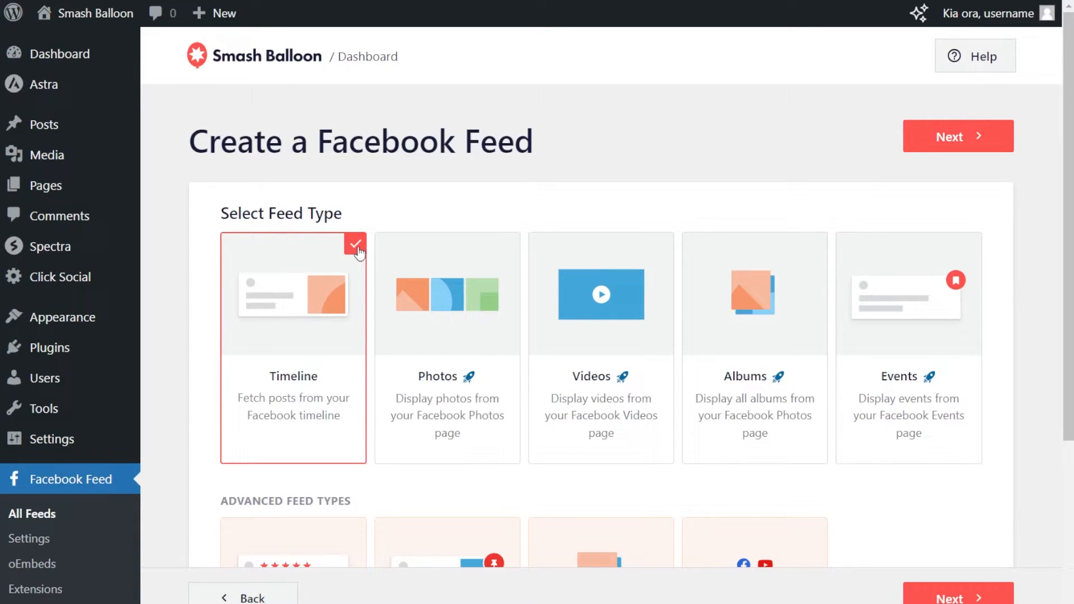
left_click(954, 139)
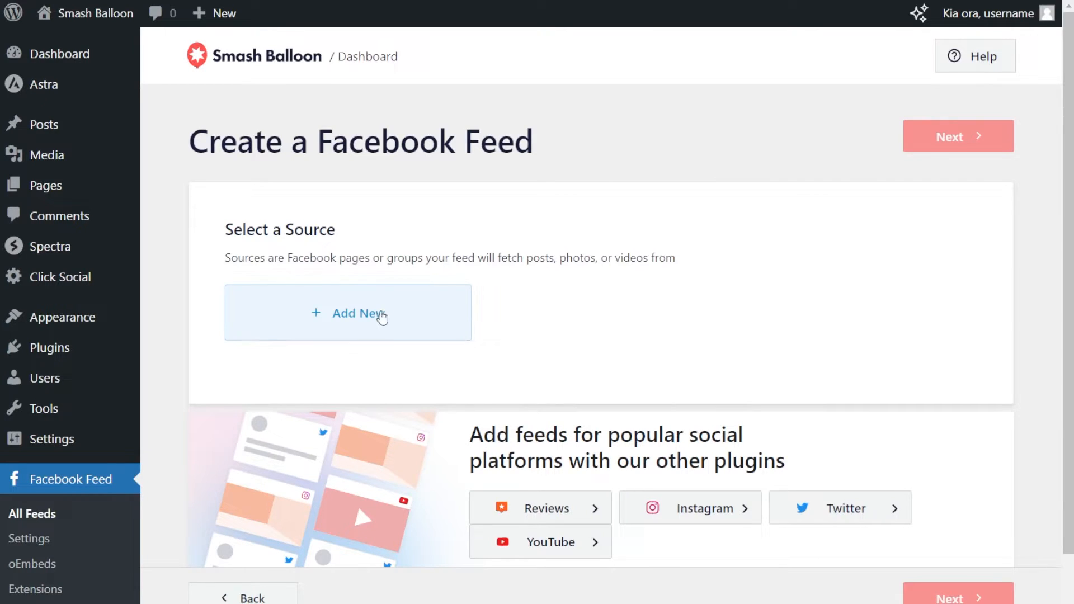
Connect the Facebook account for a new feed source, reviewing the requested access and granting it unchanged.
left_click(379, 312)
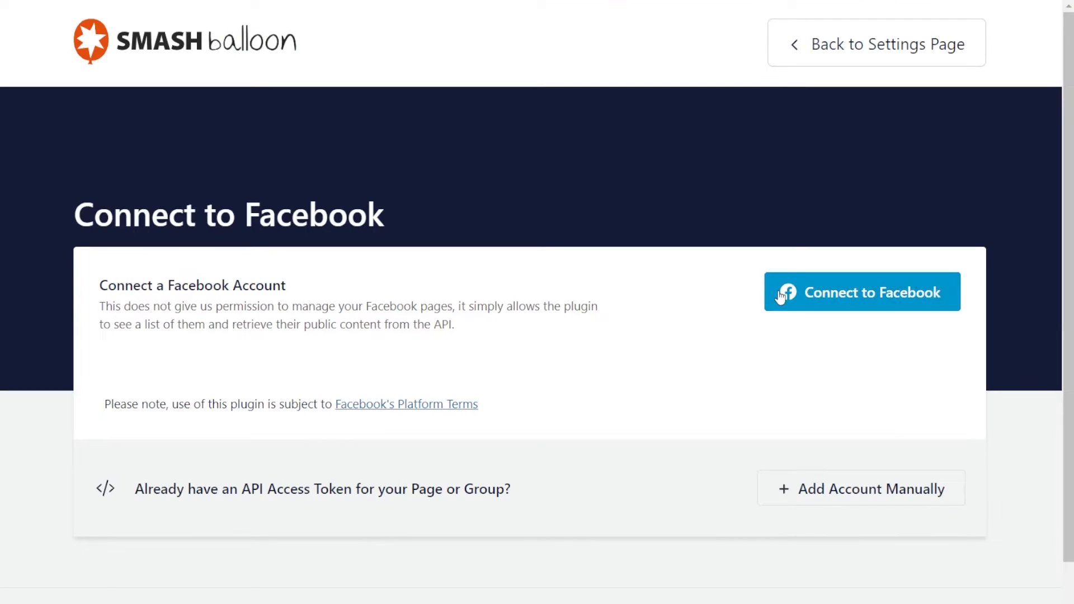
left_click(859, 307)
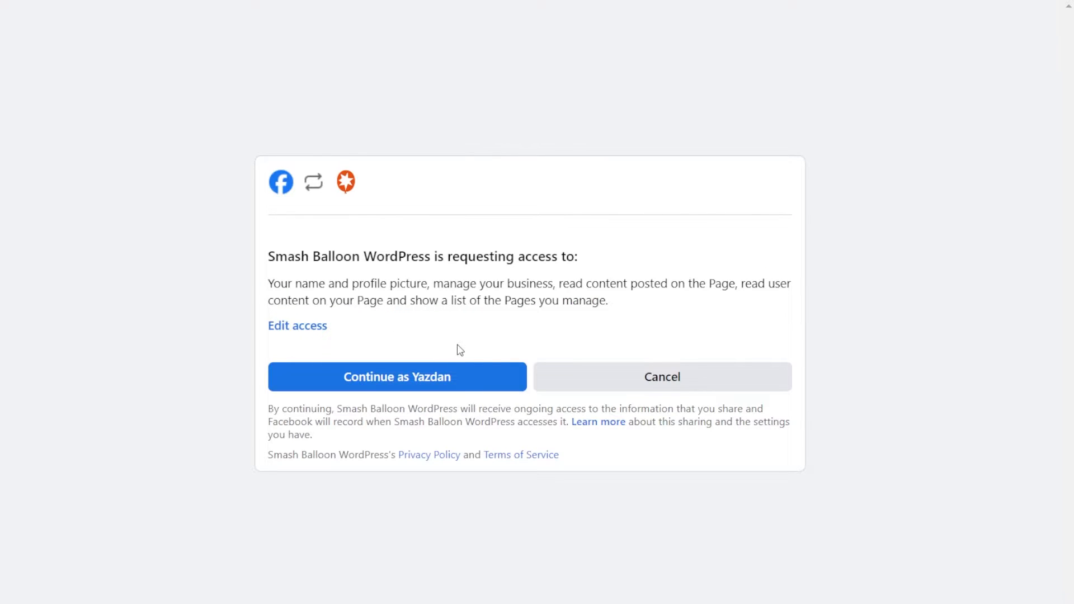
left_click(309, 331)
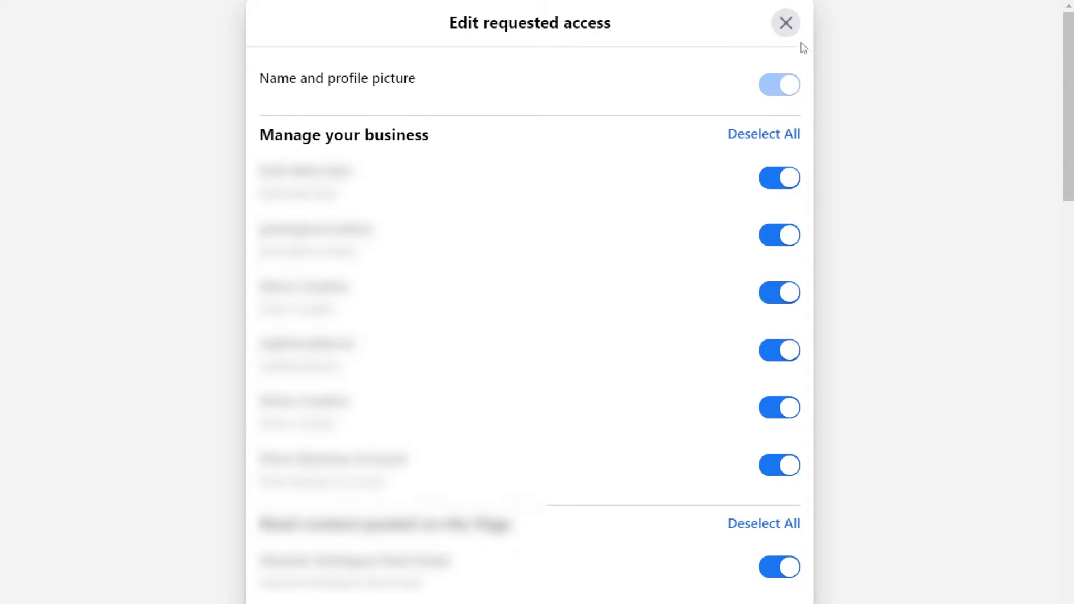
left_click(788, 25)
left_click(416, 385)
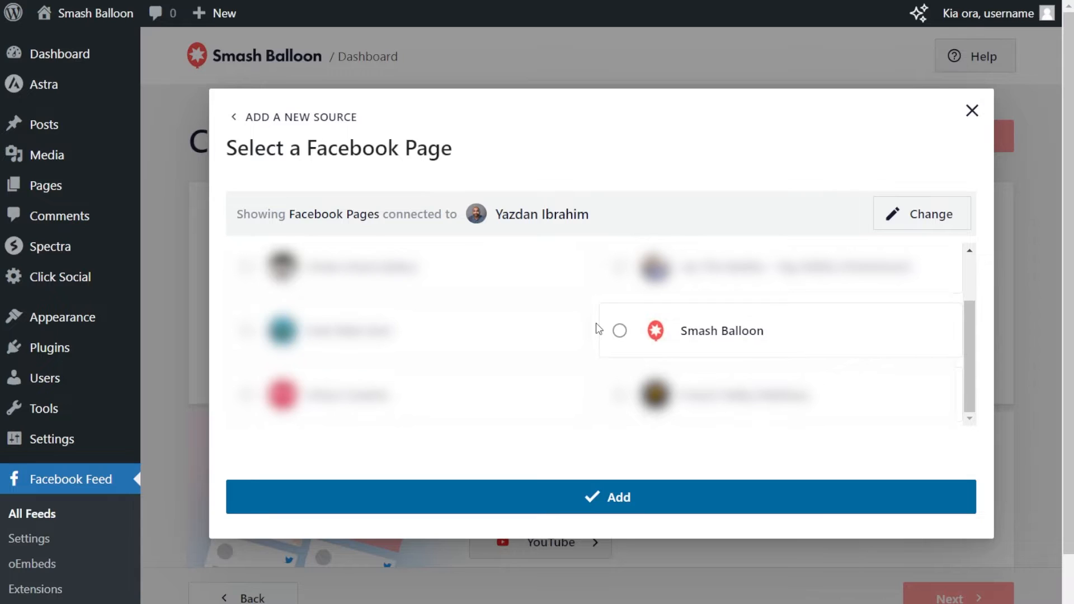
Add the Smash Balloon page as a source and use it for the new feed.
left_click(745, 334)
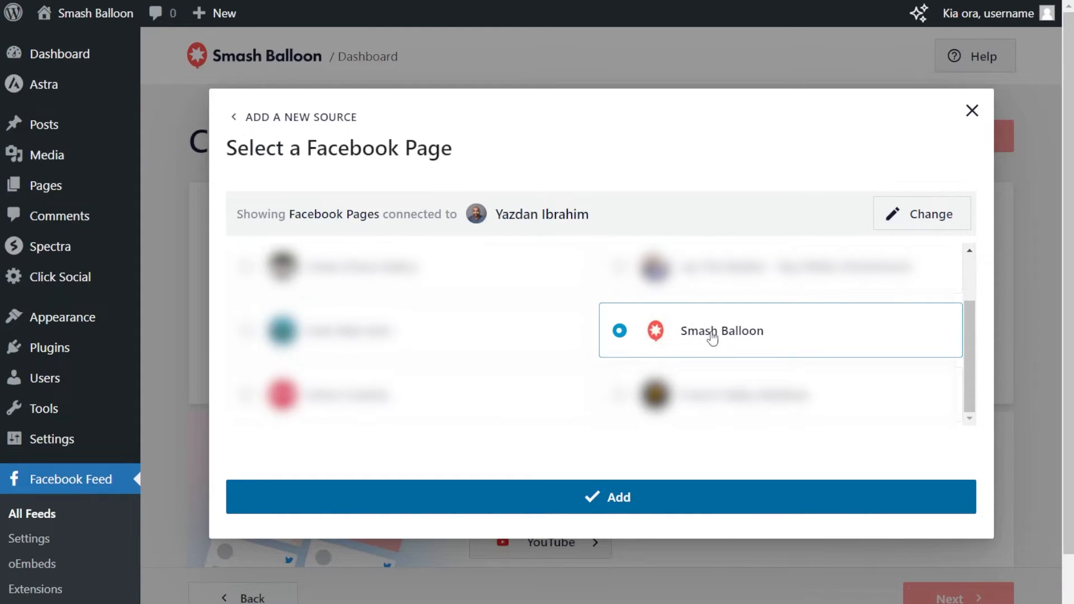
left_click(635, 495)
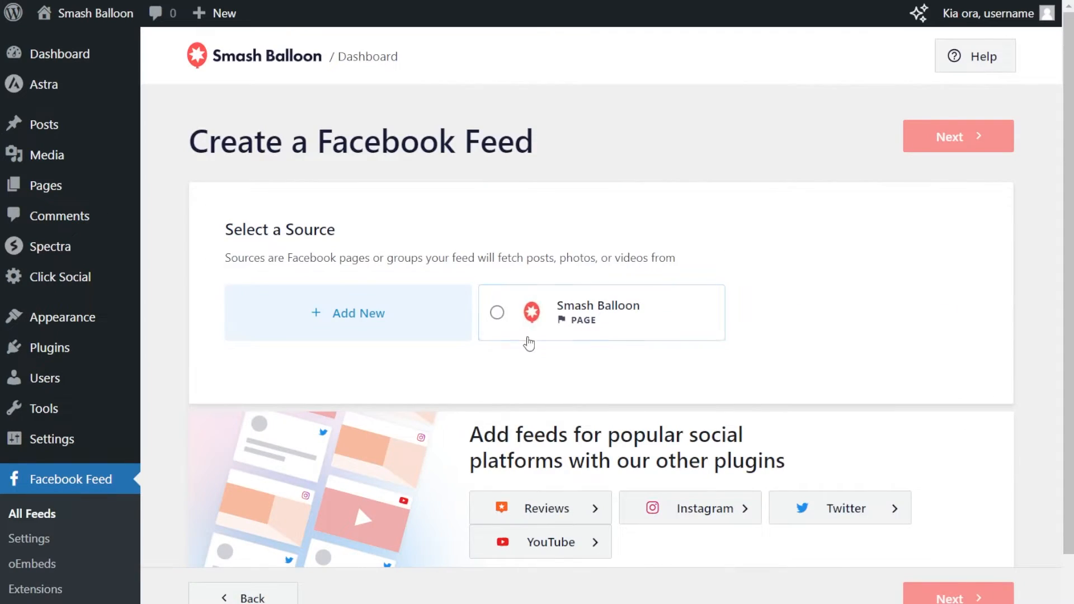
left_click(579, 324)
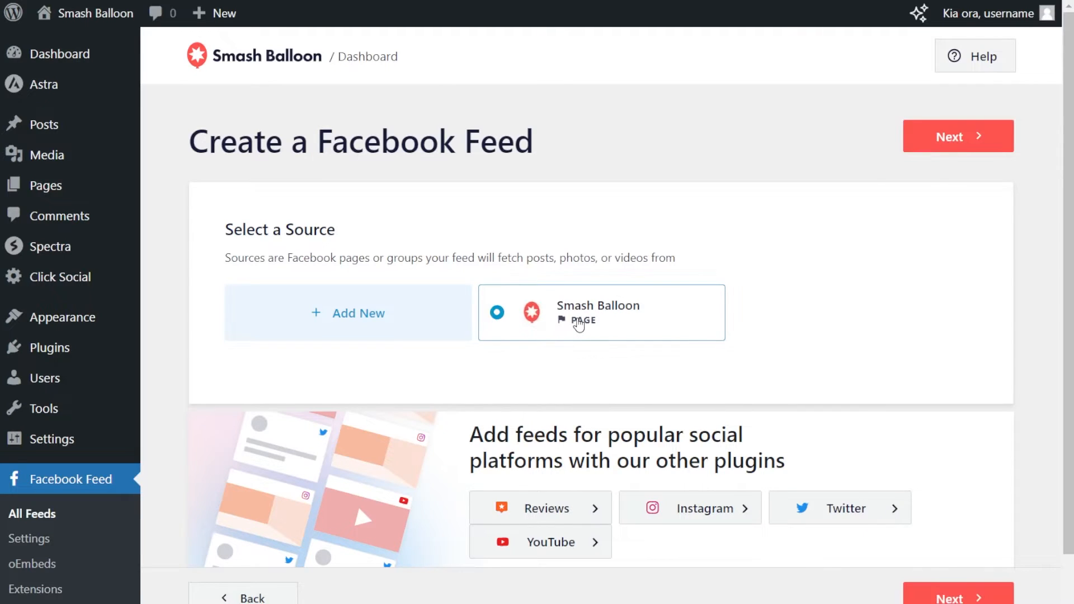
left_click(964, 138)
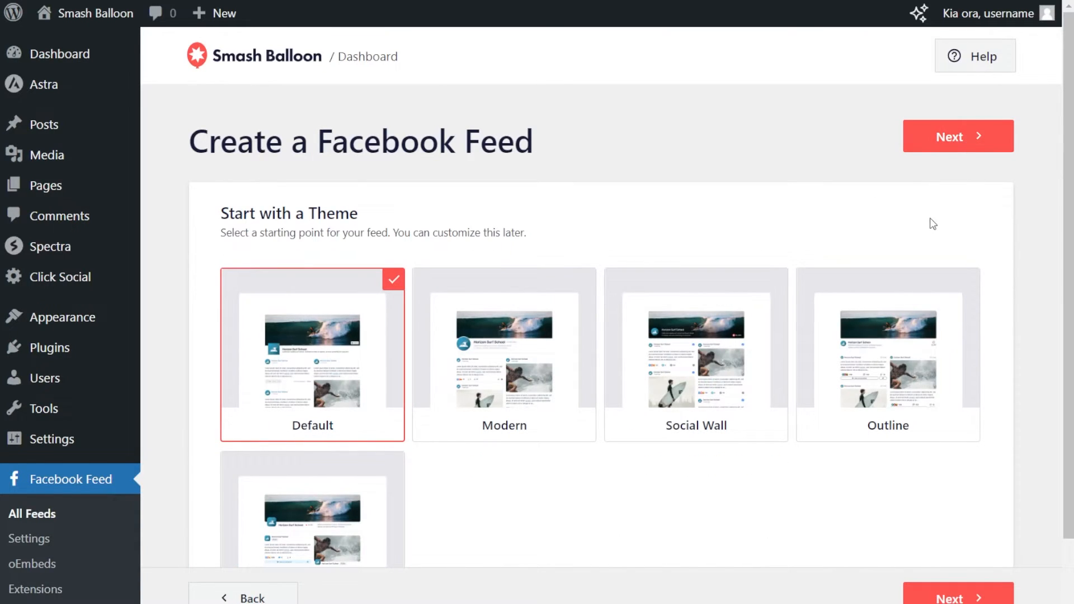
Choose the Modern theme and the Simple Masonry template for the feed.
scroll(933, 224, "down", 2)
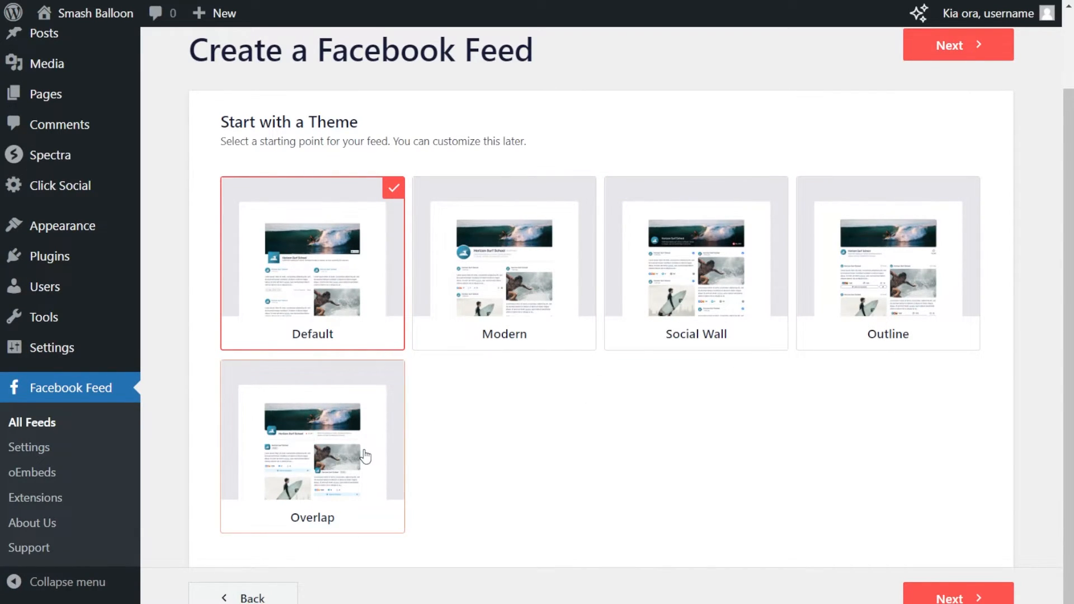
left_click(519, 277)
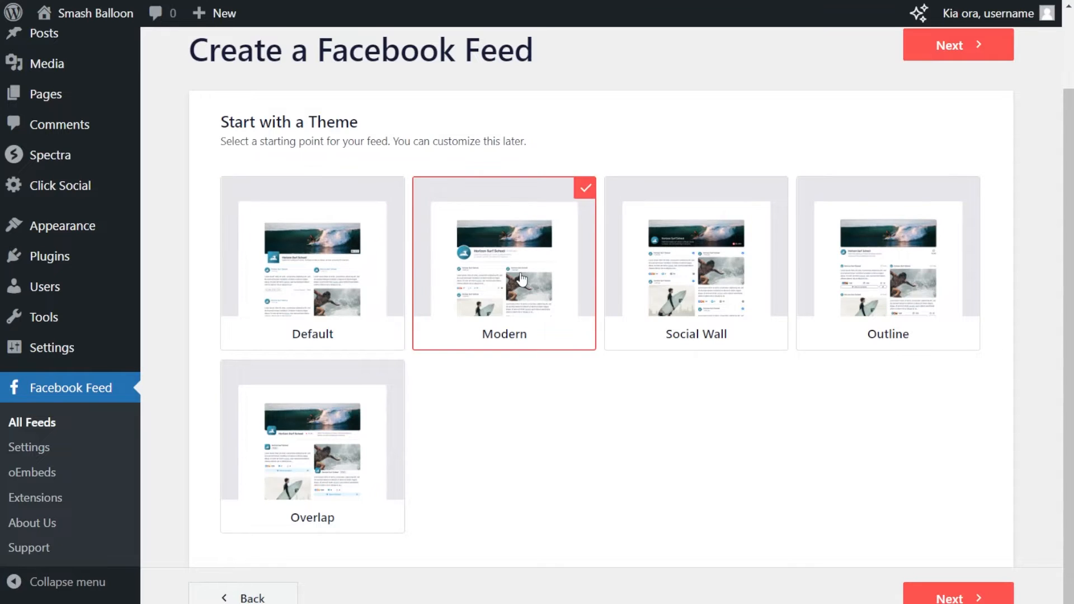
left_click(937, 57)
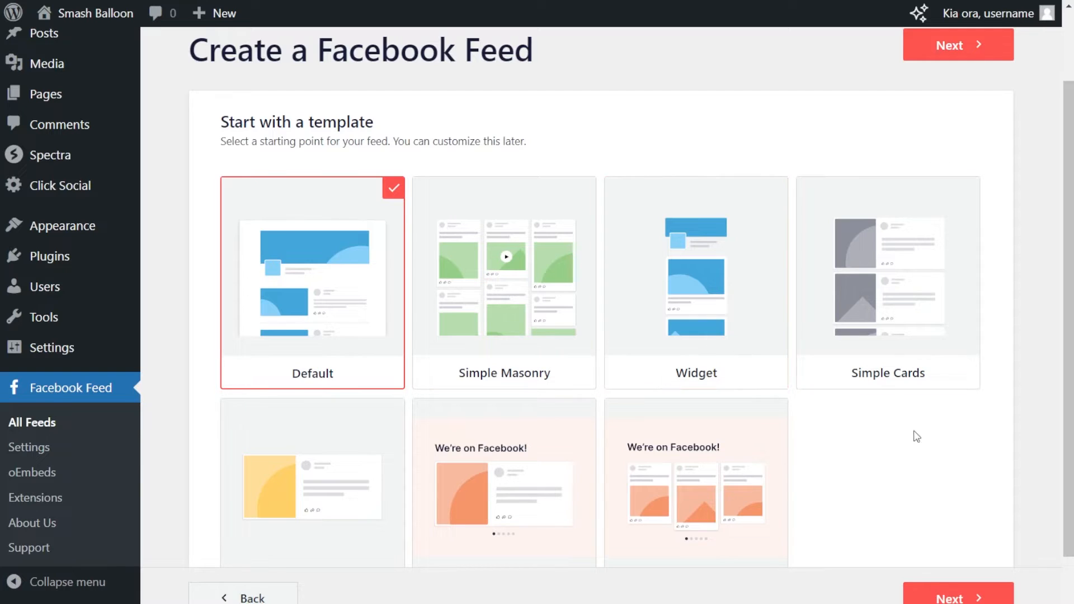
left_click(514, 295)
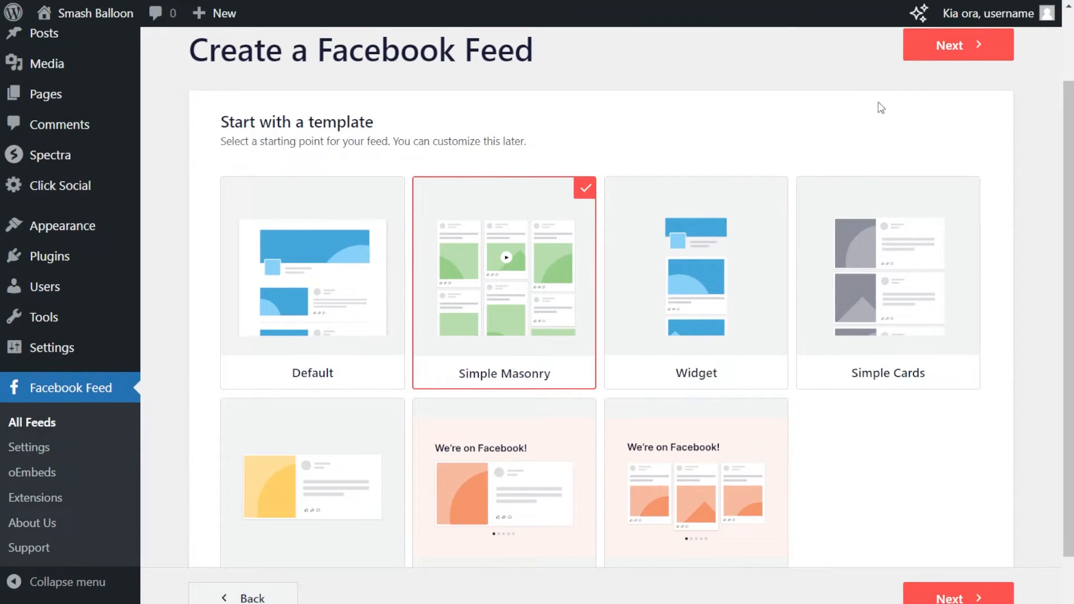
left_click(946, 59)
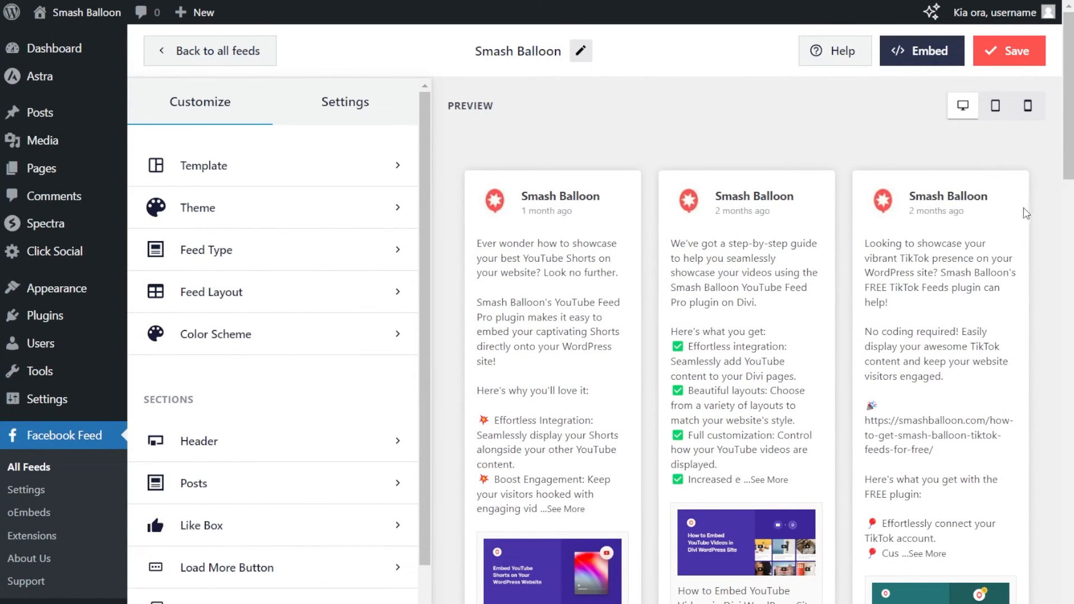
Look through the posts in the feed preview to check how the chosen theme and template display them.
scroll(1031, 248, "down", 5)
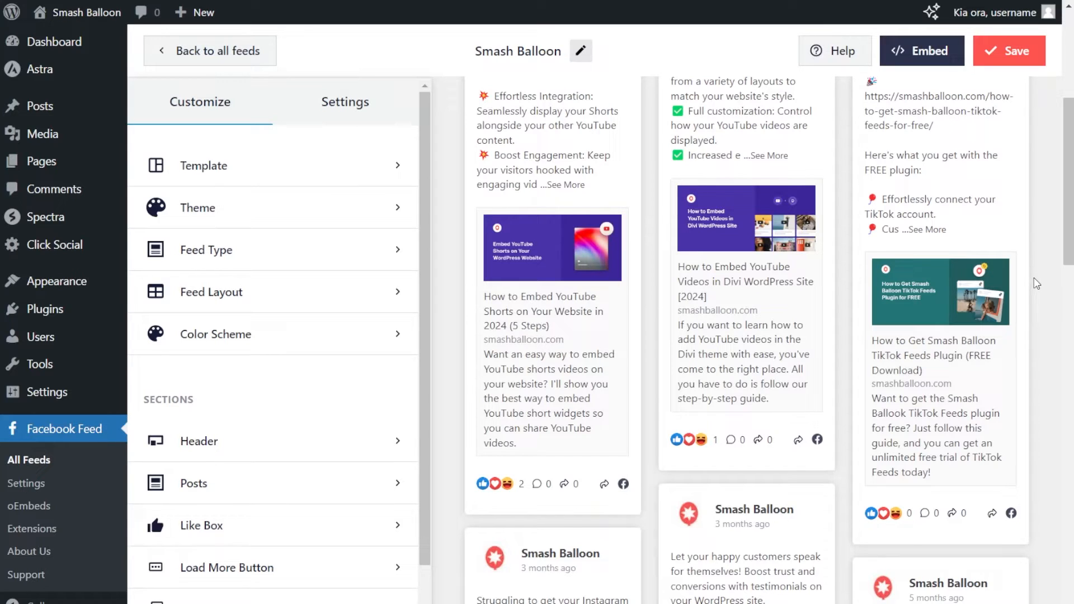
scroll(1035, 283, "down", 5)
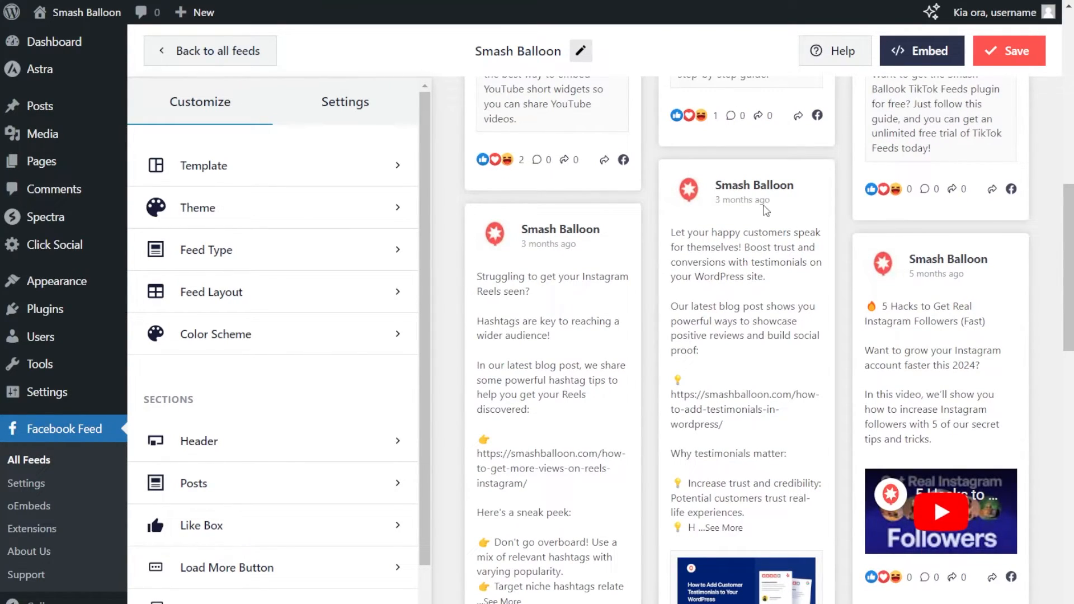
scroll(694, 208, "down", 3)
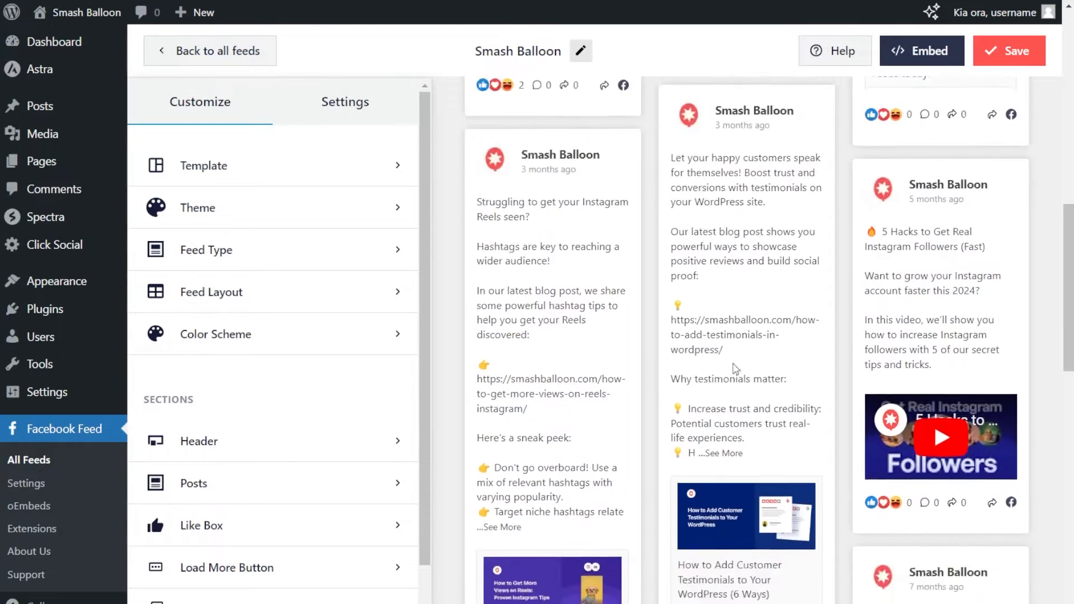
scroll(812, 380, "down", 4)
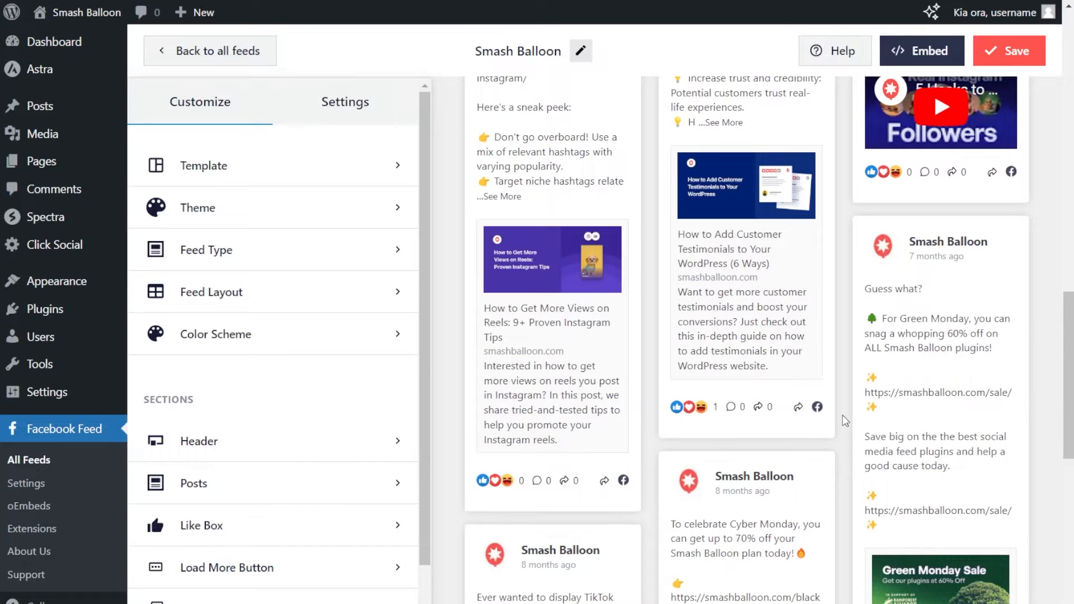
scroll(844, 421, "up", 15)
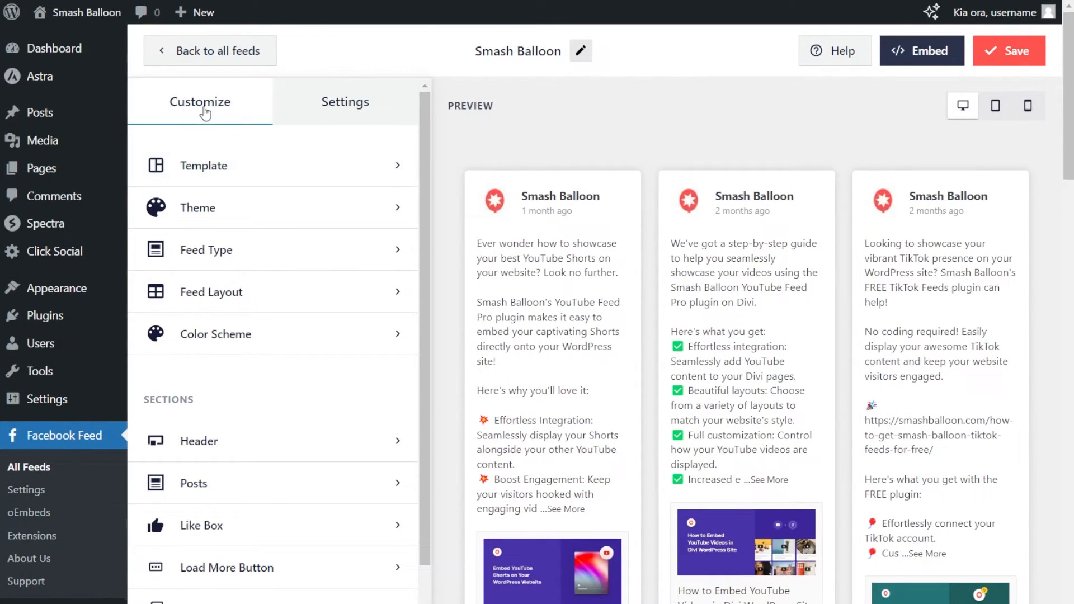
Try the List layout for the feed and switch it to Carousel, reviewing the preview of each layout.
left_click(254, 298)
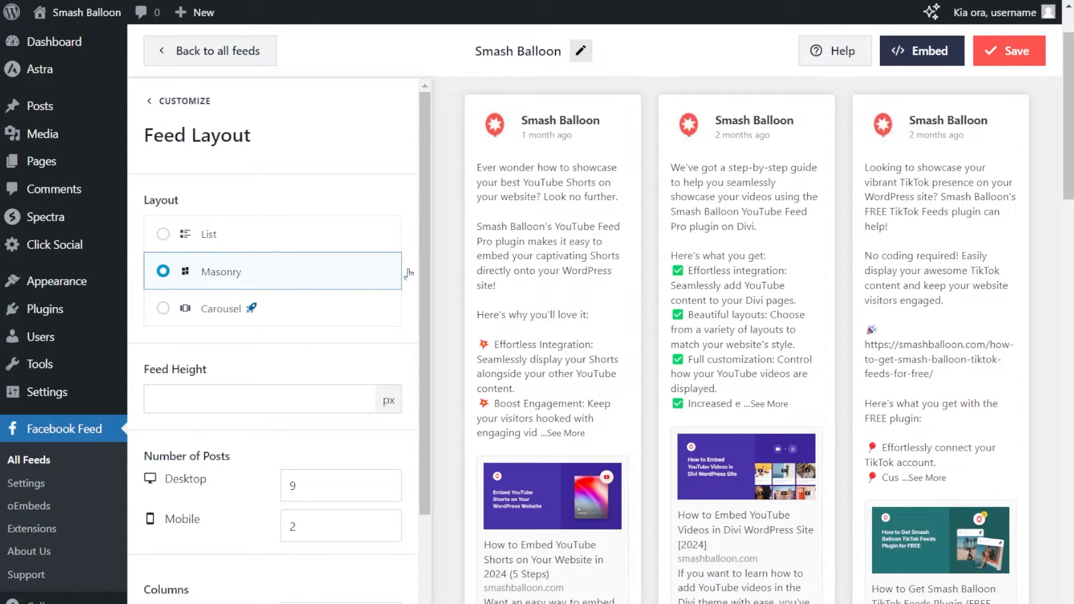
scroll(454, 280, "down", 10)
left_click(307, 235)
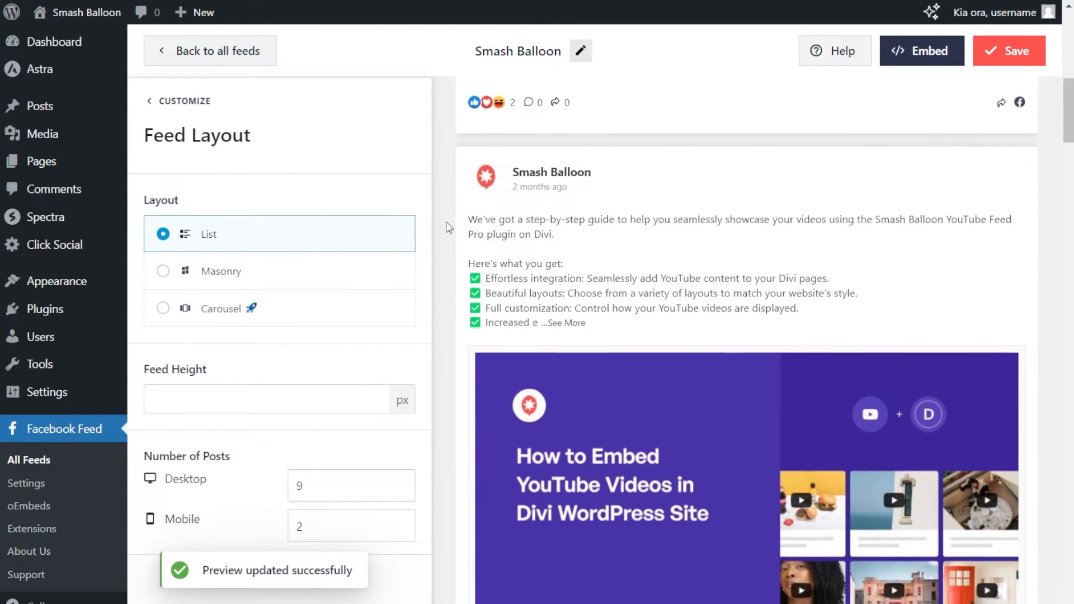
scroll(442, 229, "down", 15)
left_click(297, 310)
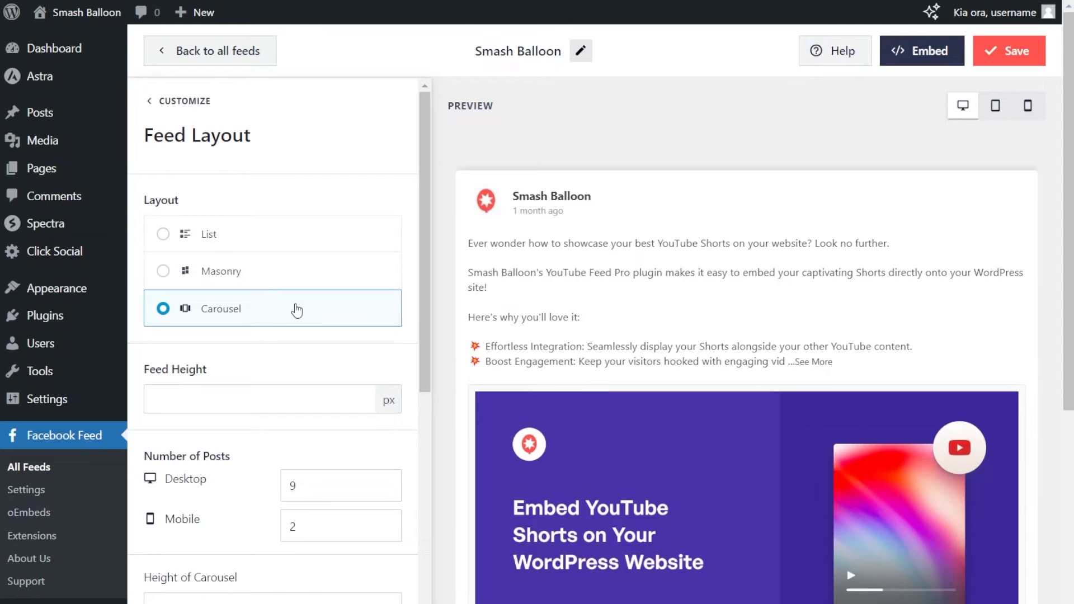
scroll(559, 325, "down", 6)
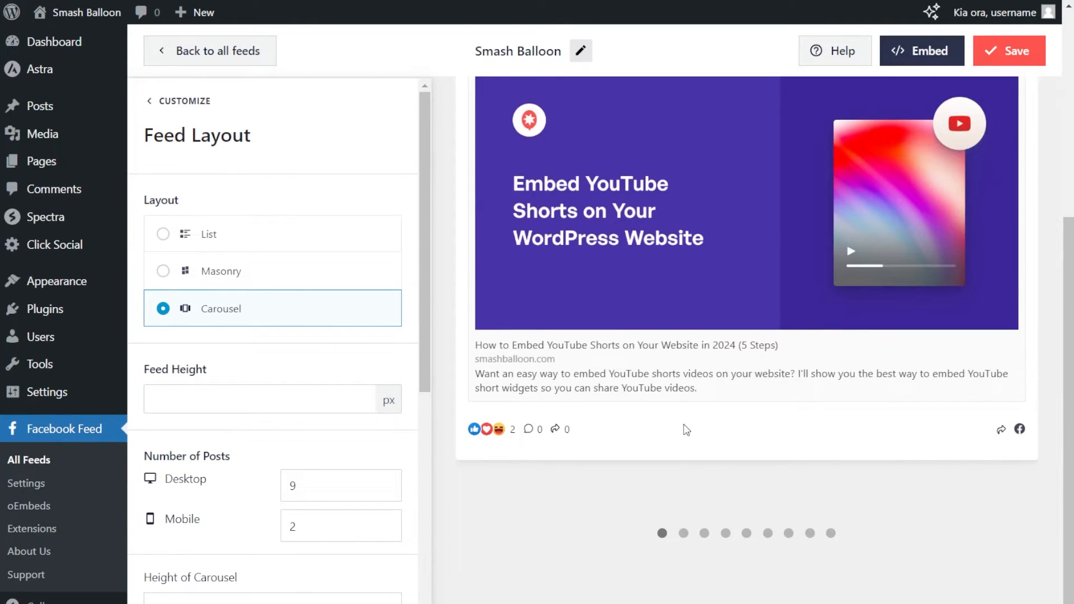
Page through the carousel slides up to the fourth post in the feed preview.
left_click(683, 533)
left_click(705, 534)
left_click(725, 533)
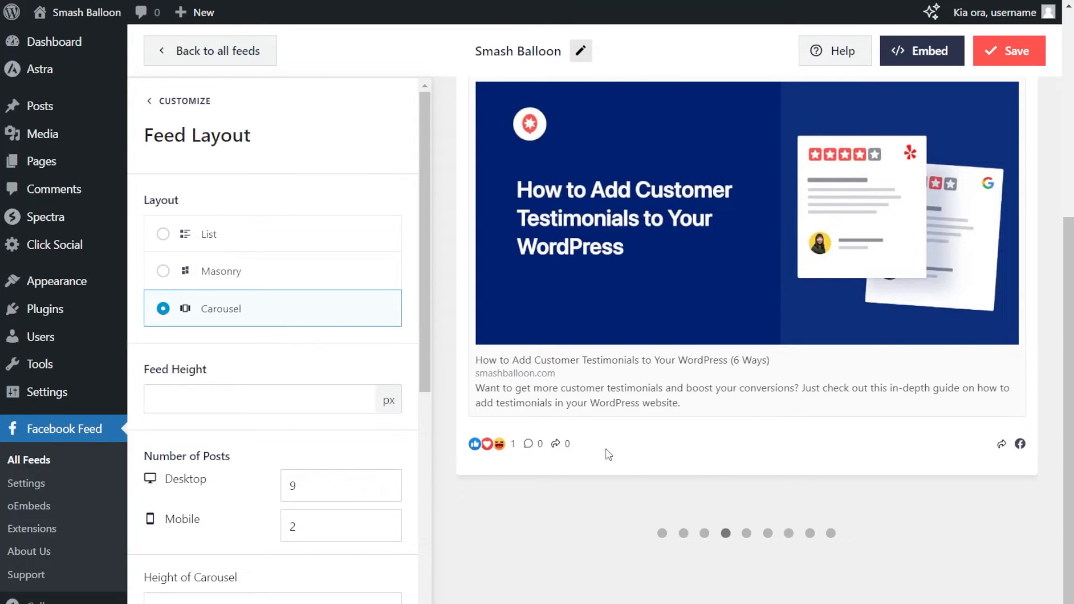
Switch the feed layout to Masonry and review the posts in the preview.
left_click(295, 270)
scroll(291, 302, "down", 1)
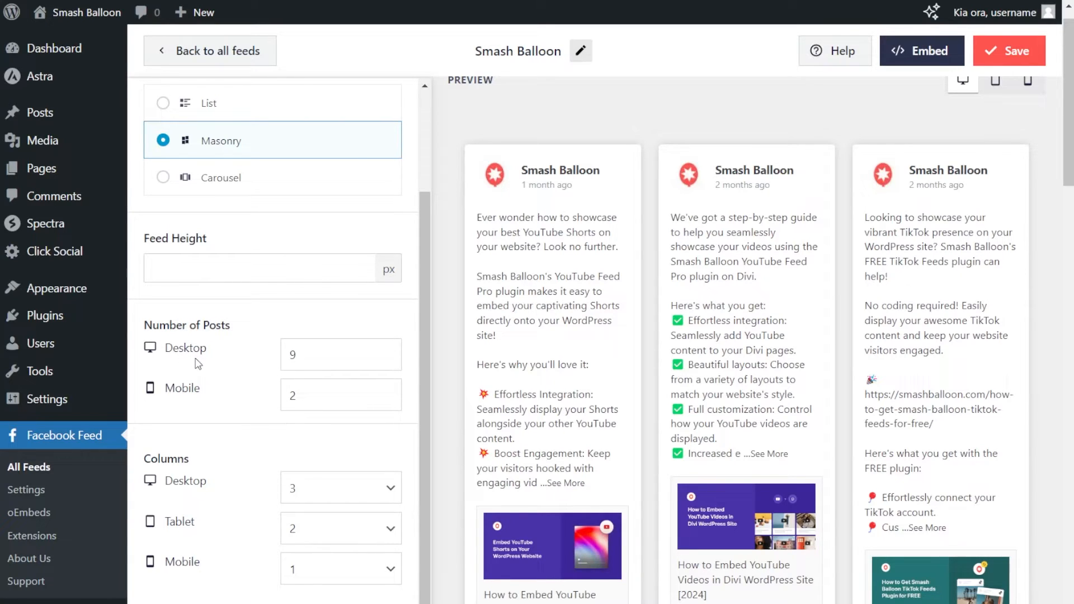
scroll(594, 363, "down", 8)
scroll(594, 364, "down", 5)
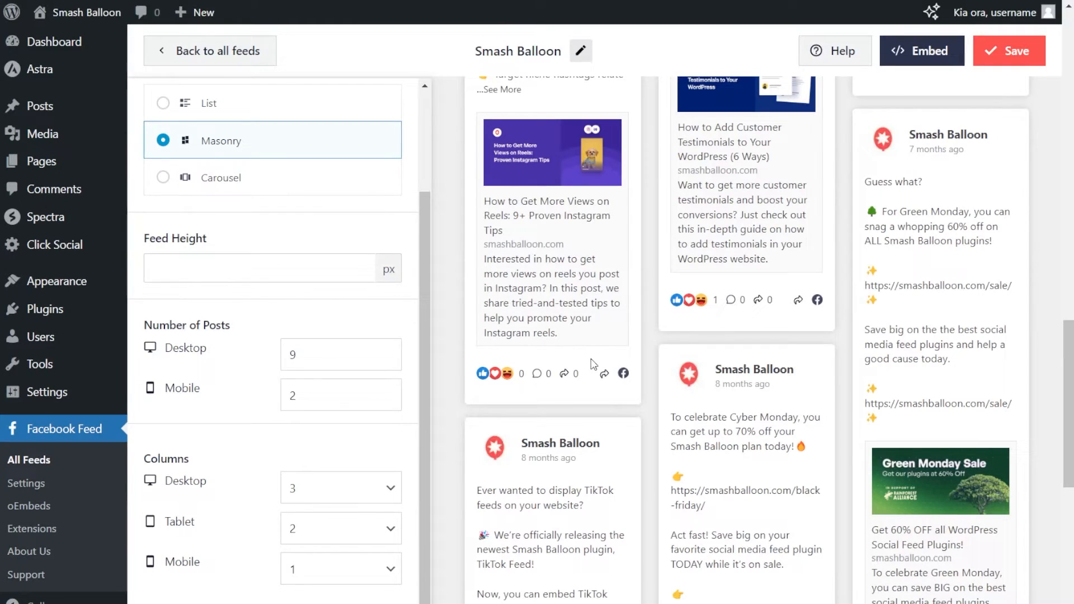
Try showing 4 posts on desktop, check the preview, and set the number of desktop posts back to 9.
double_click(322, 349)
type("4")
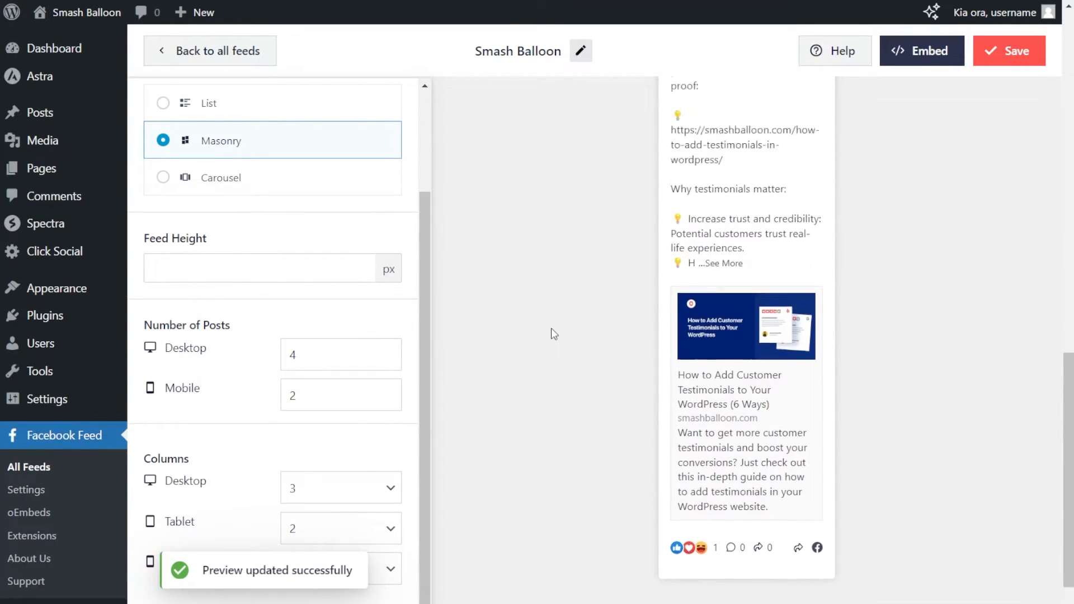
scroll(551, 328, "up", 10)
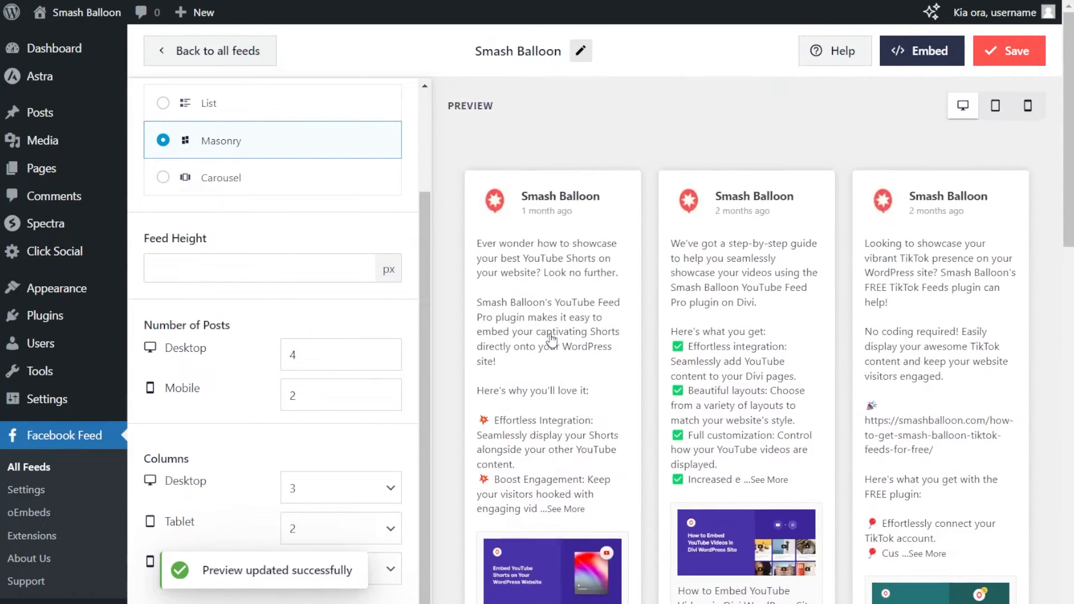
scroll(551, 334, "down", 10)
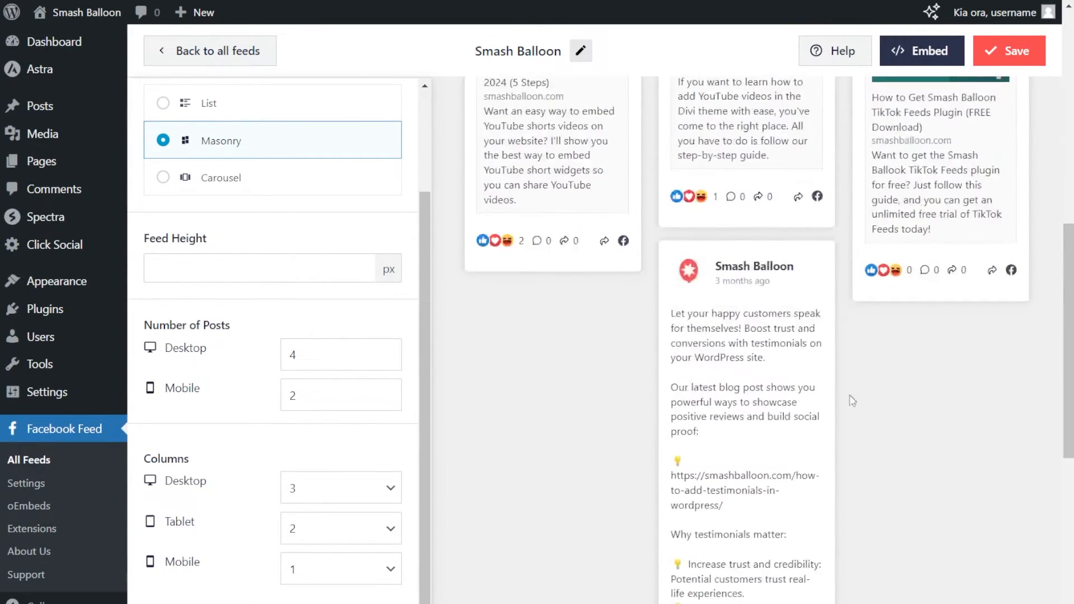
left_click_drag(335, 352, 268, 357)
type("9")
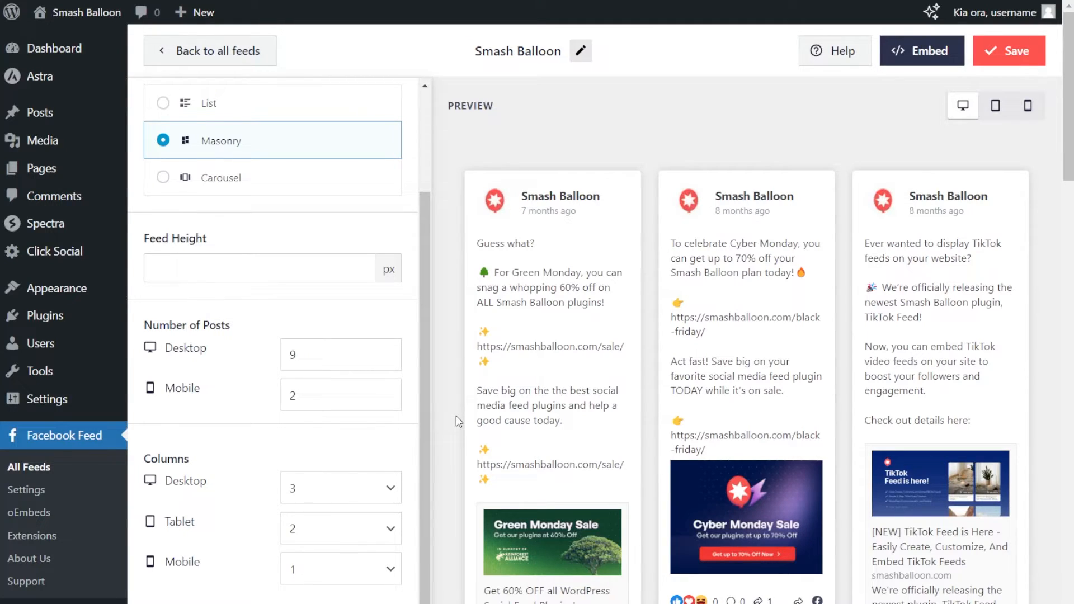
Try 2 desktop columns for the Masonry layout and check the preview.
left_click(343, 488)
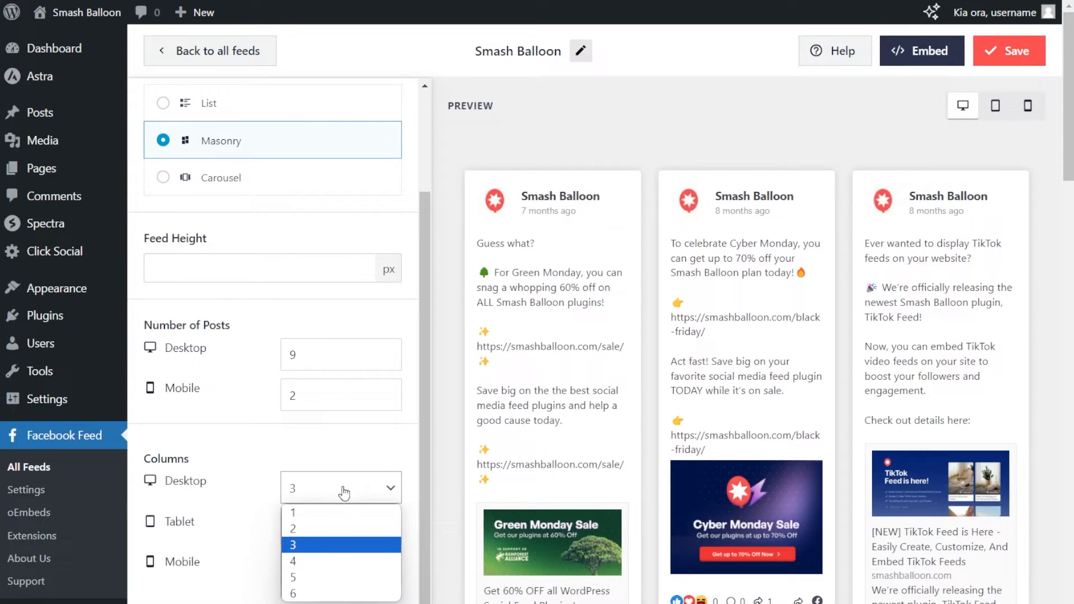
left_click(311, 530)
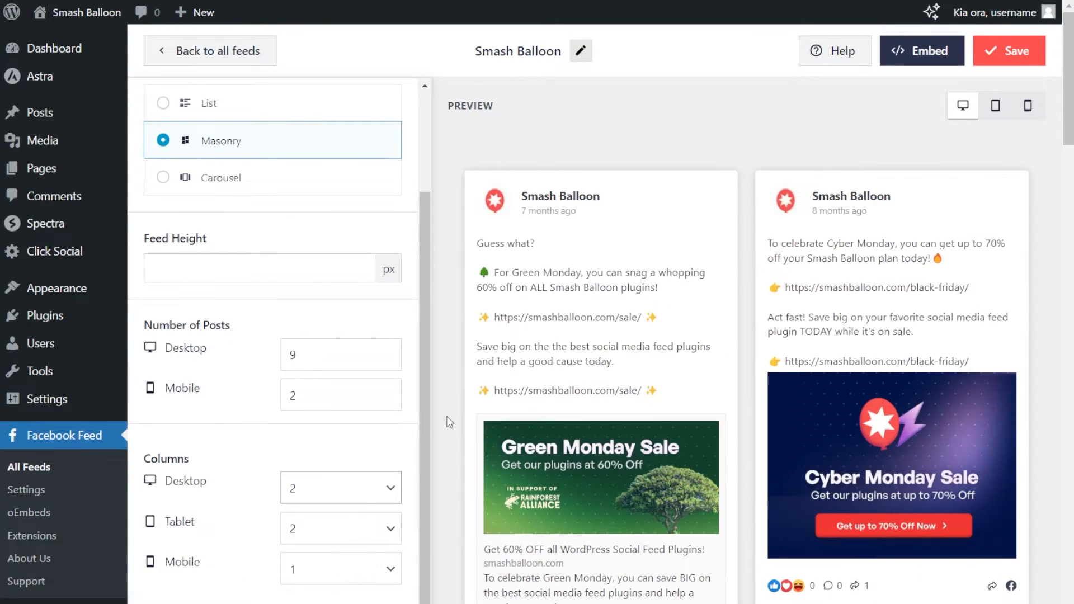
scroll(449, 423, "down", 8)
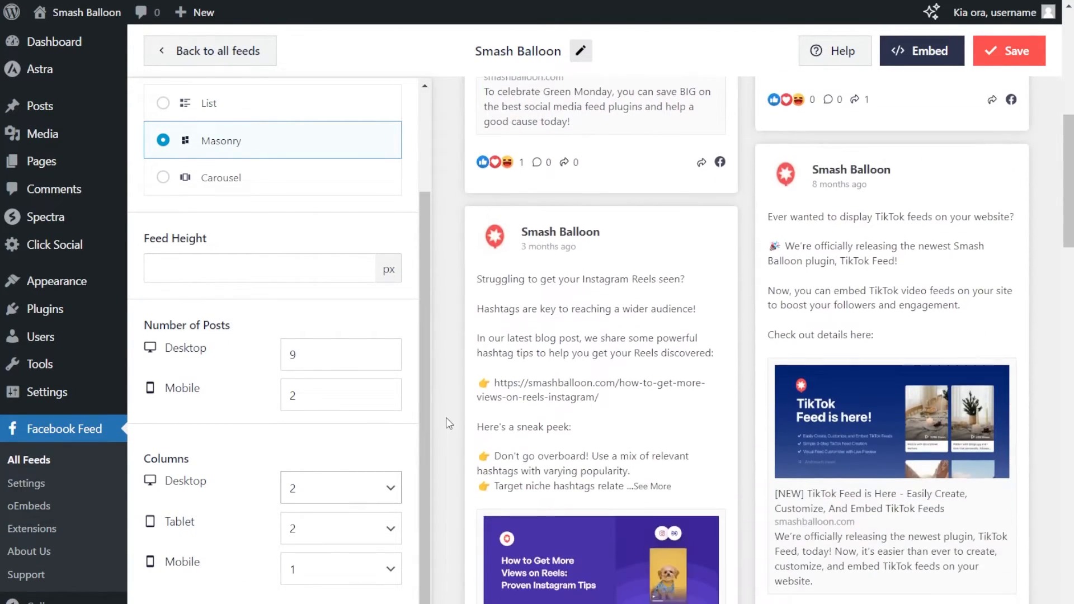
Set the desktop columns back to 3 and save the feed.
left_click(394, 481)
left_click(344, 538)
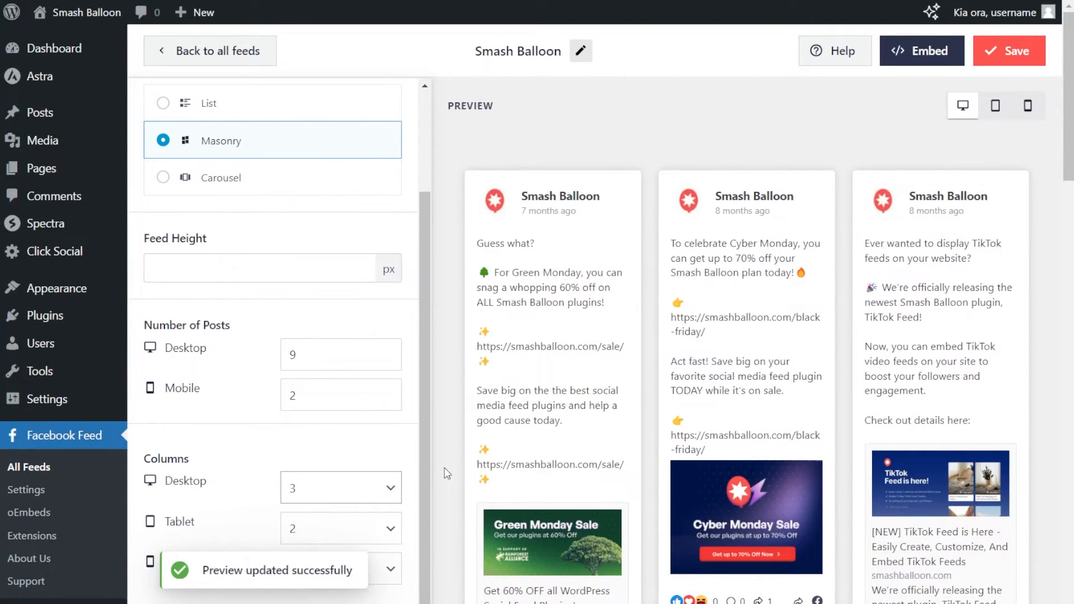
left_click(1022, 62)
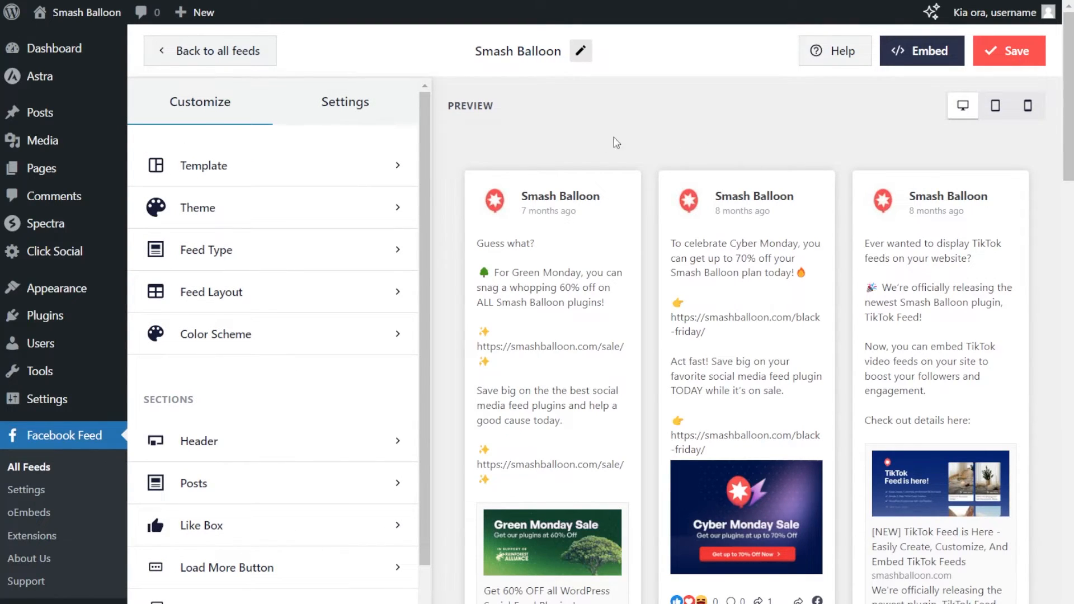
Enable the header for the feed.
left_click(272, 441)
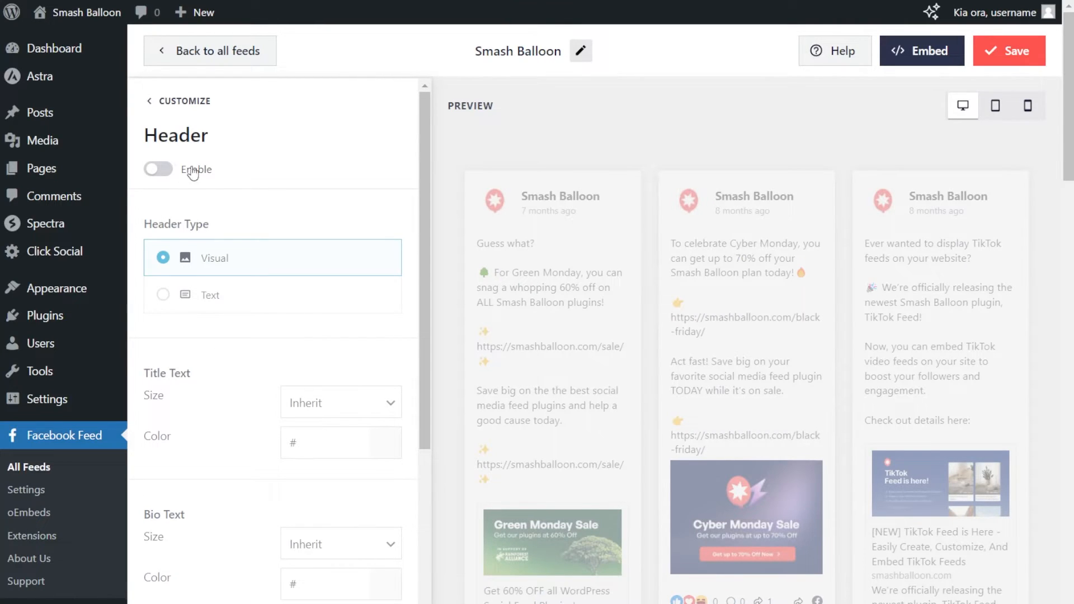
left_click(159, 171)
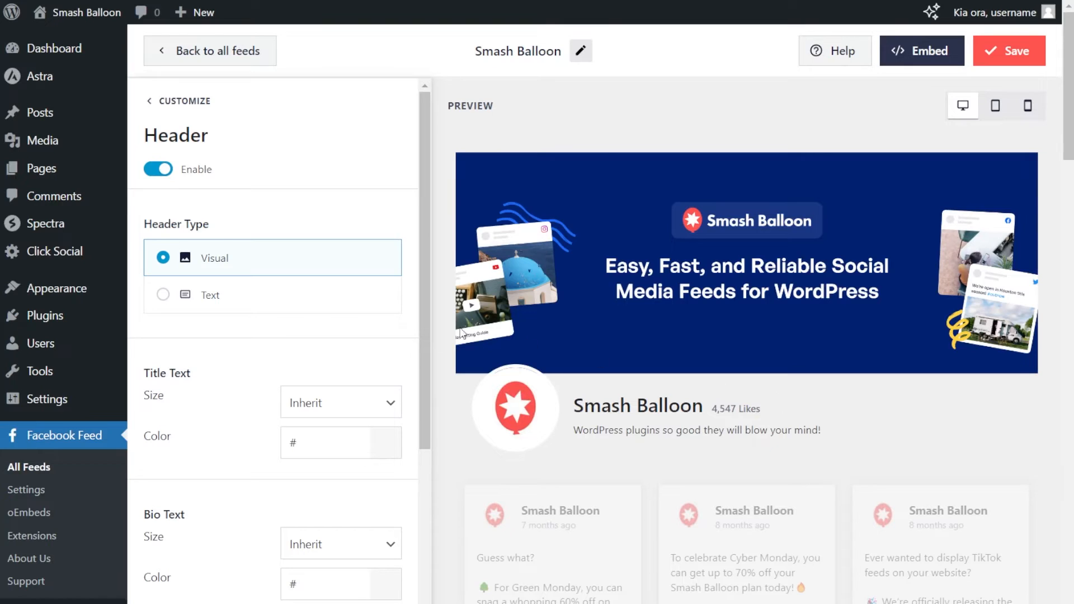
Try the Text header type with the header text "Our Latest Posts".
left_click(263, 303)
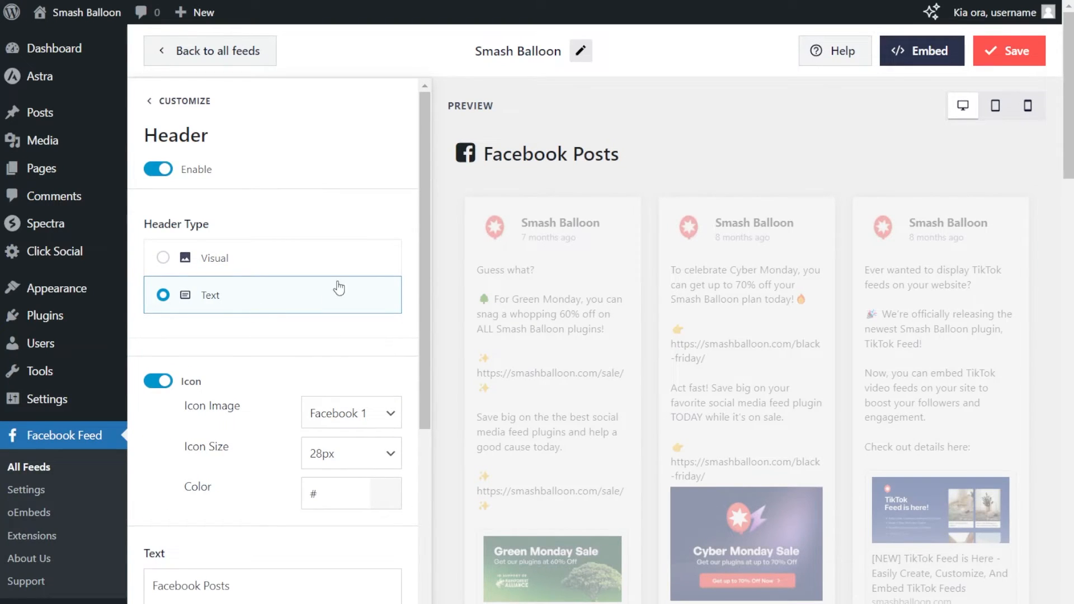
scroll(271, 343, "down", 5)
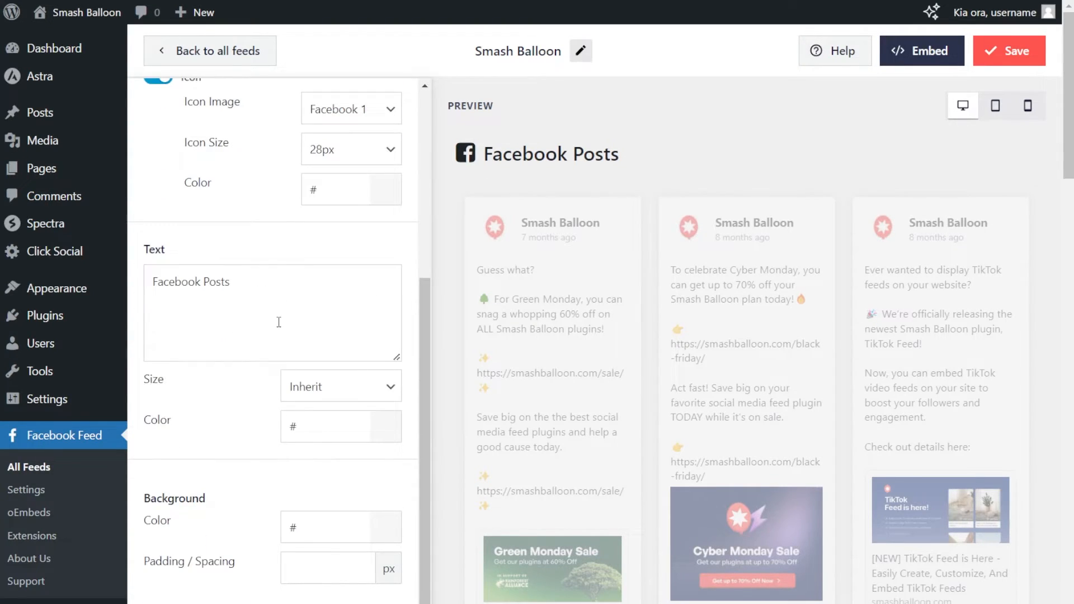
left_click_drag(278, 291, 157, 288)
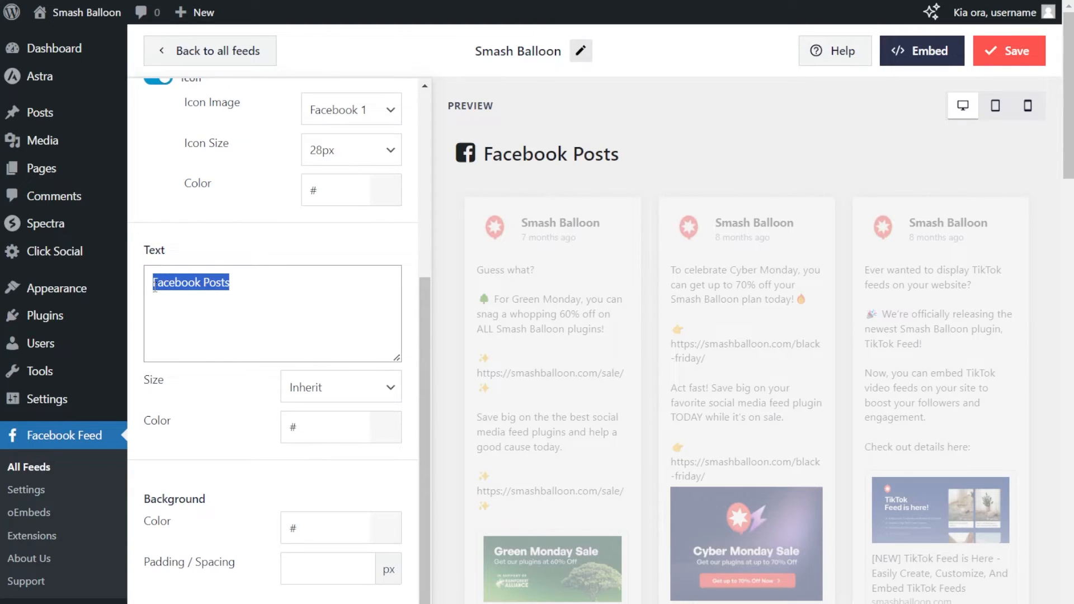
type("Our Latest Posts")
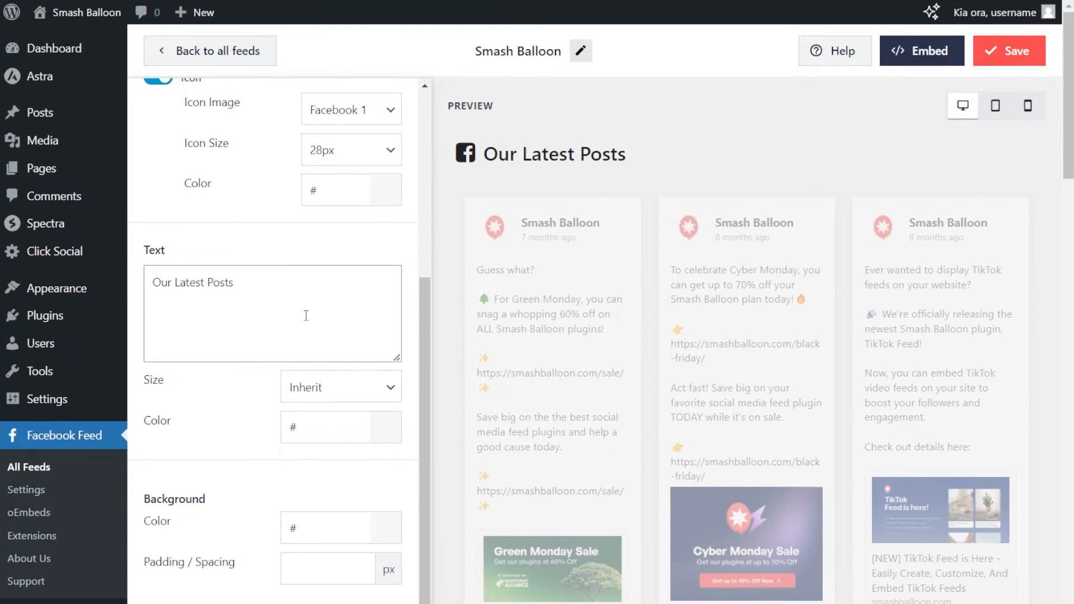
scroll(256, 297, "up", 5)
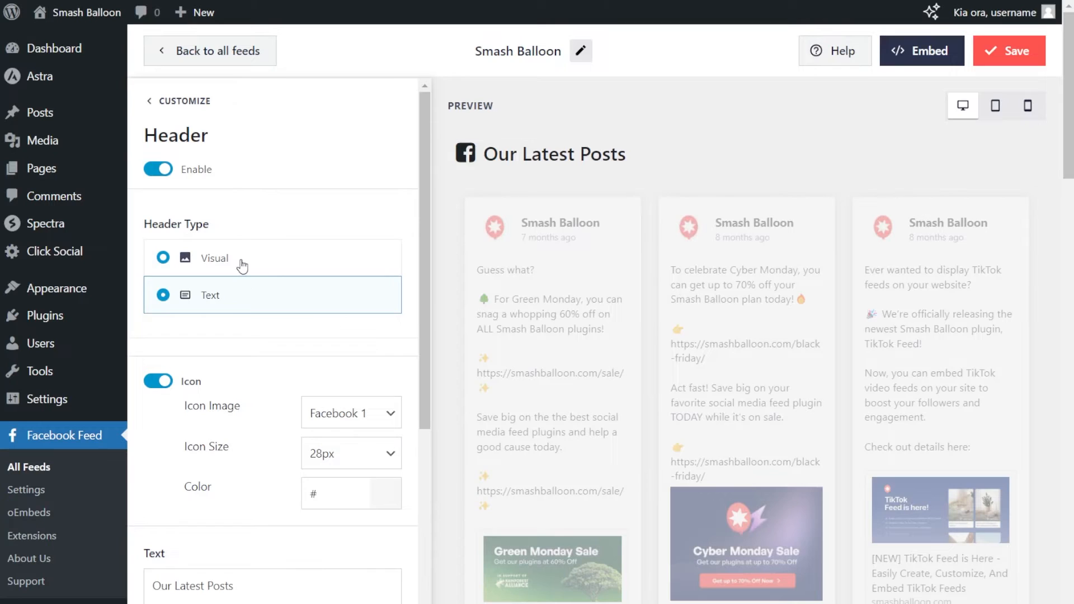
Set the header type to Visual and save the feed.
left_click(242, 263)
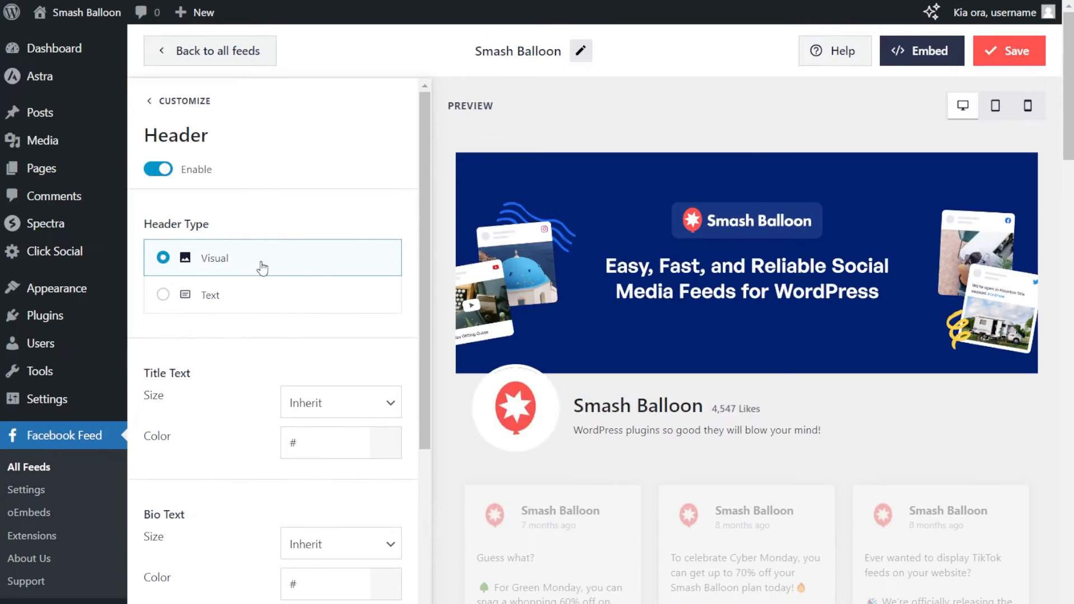
left_click(1027, 50)
scroll(596, 130, "down", 5)
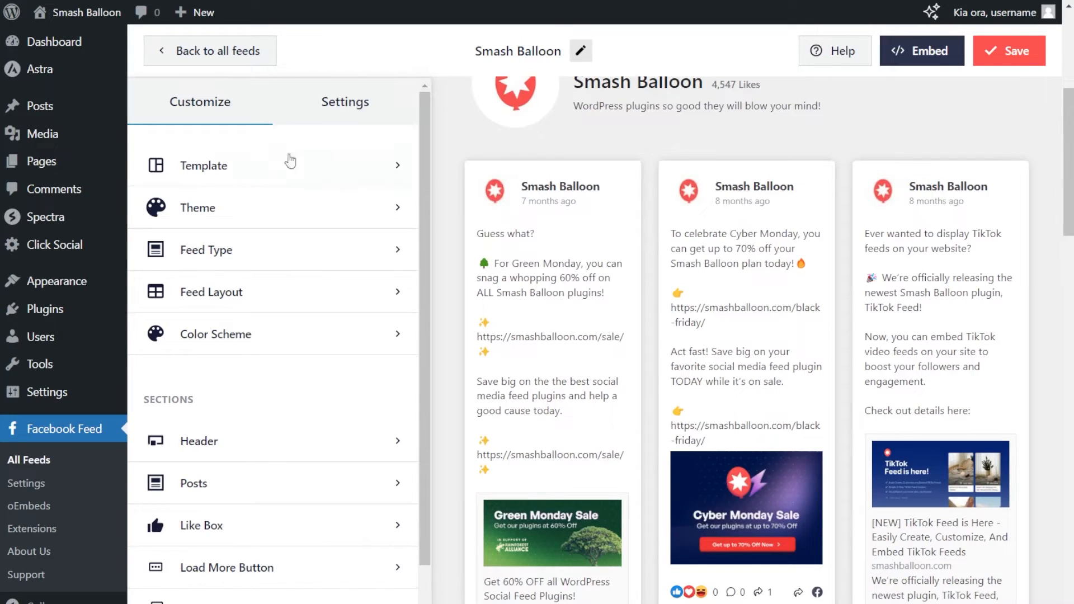
Among the individual post elements, try hiding the Post Author and show it again.
left_click(231, 484)
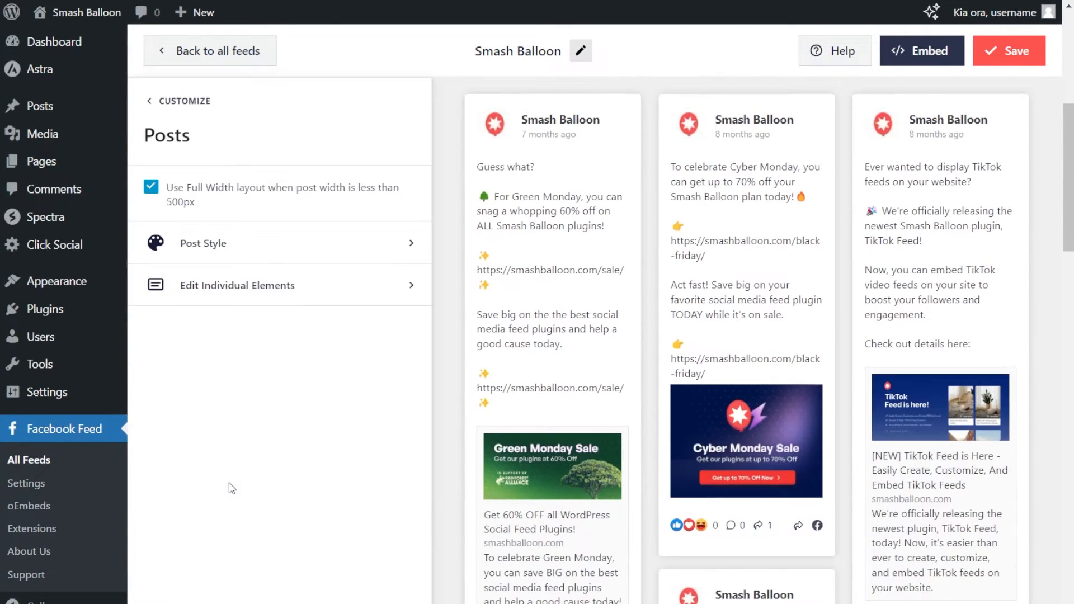
left_click(282, 296)
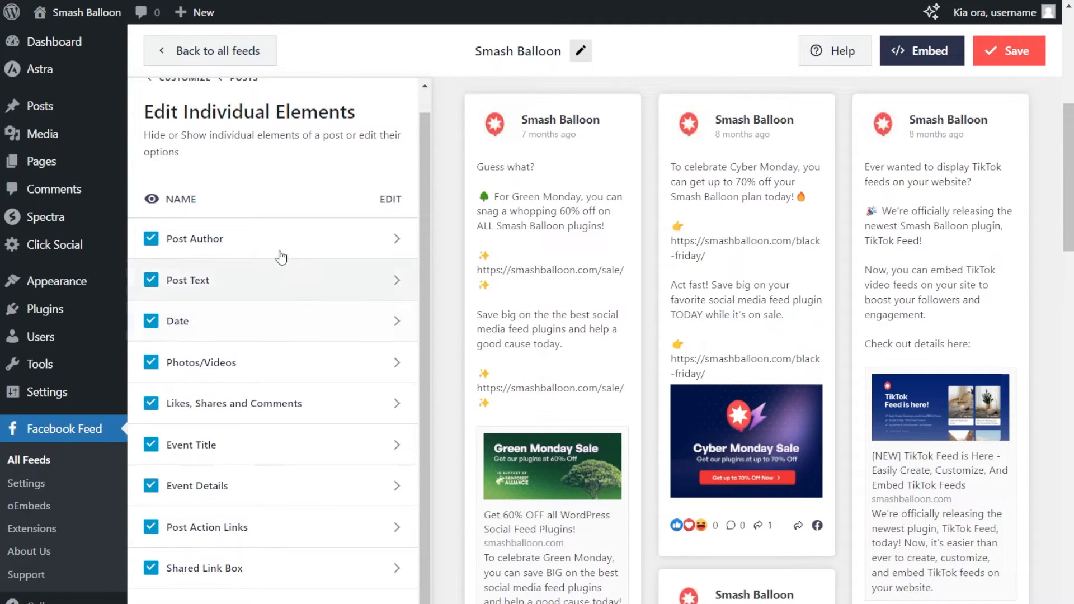
left_click(150, 240)
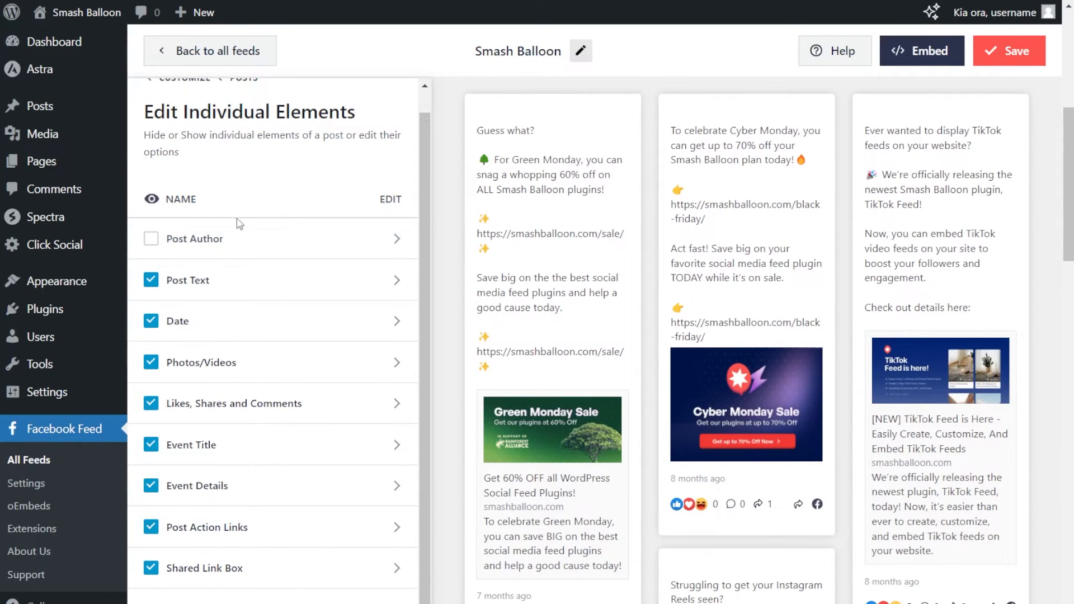
left_click(155, 245)
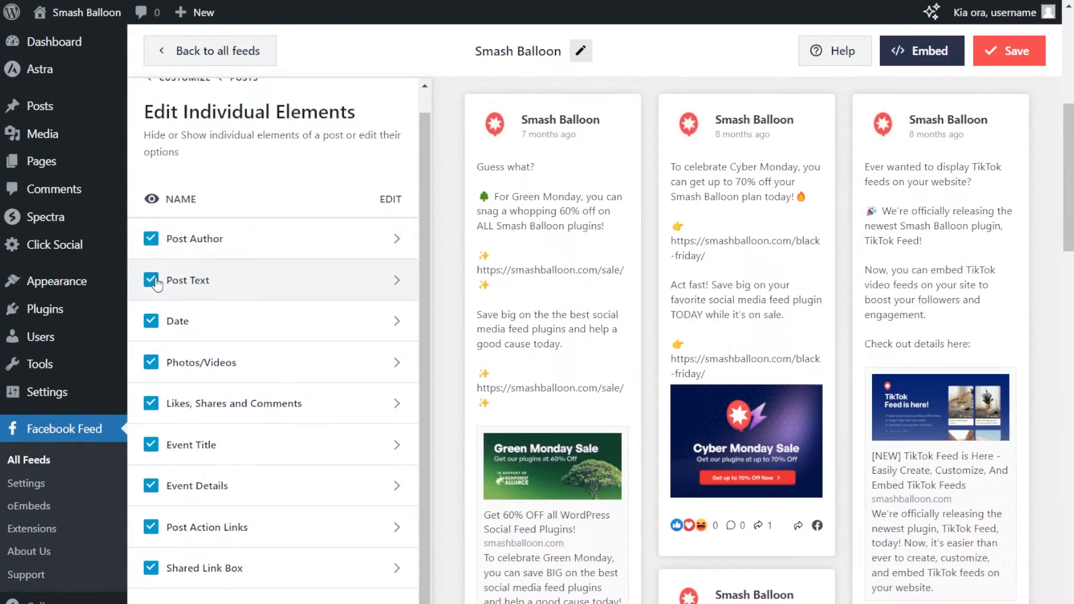
Try hiding the Post Text, Photos/Videos, and Likes, Shares and Comments elements of the posts.
left_click(156, 283)
left_click(155, 366)
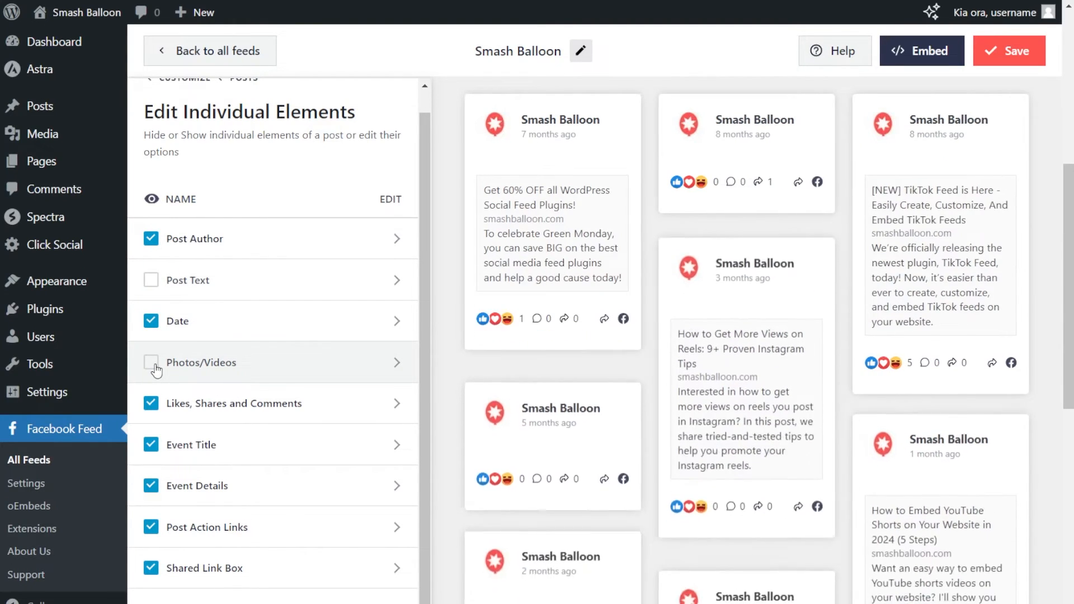
left_click(153, 408)
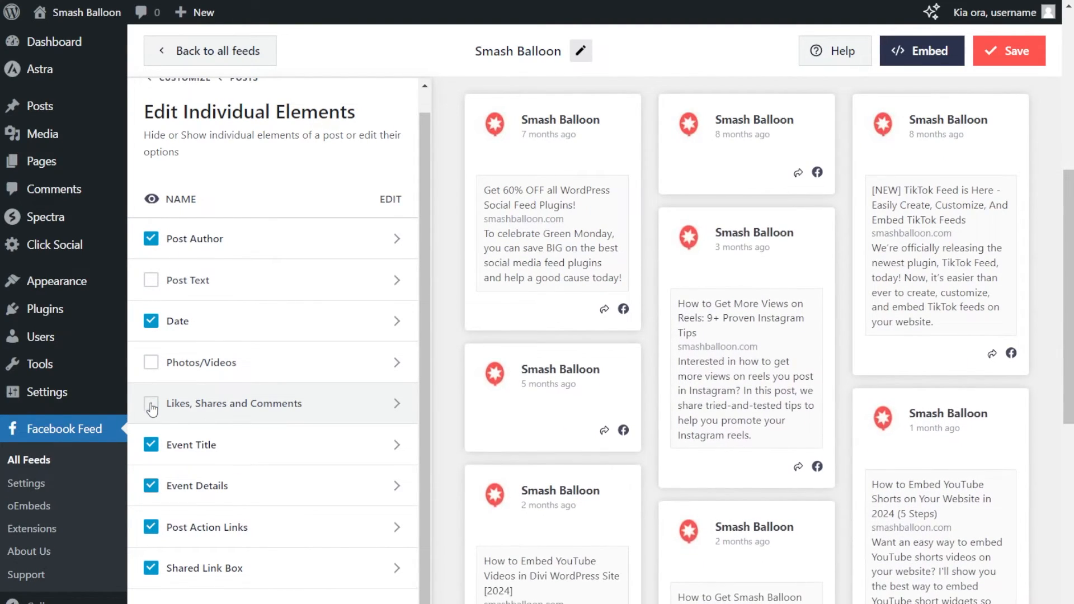
Show the Likes, Shares and Comments, Photos/Videos and Post Text elements again and save the feed.
left_click(152, 405)
left_click(151, 363)
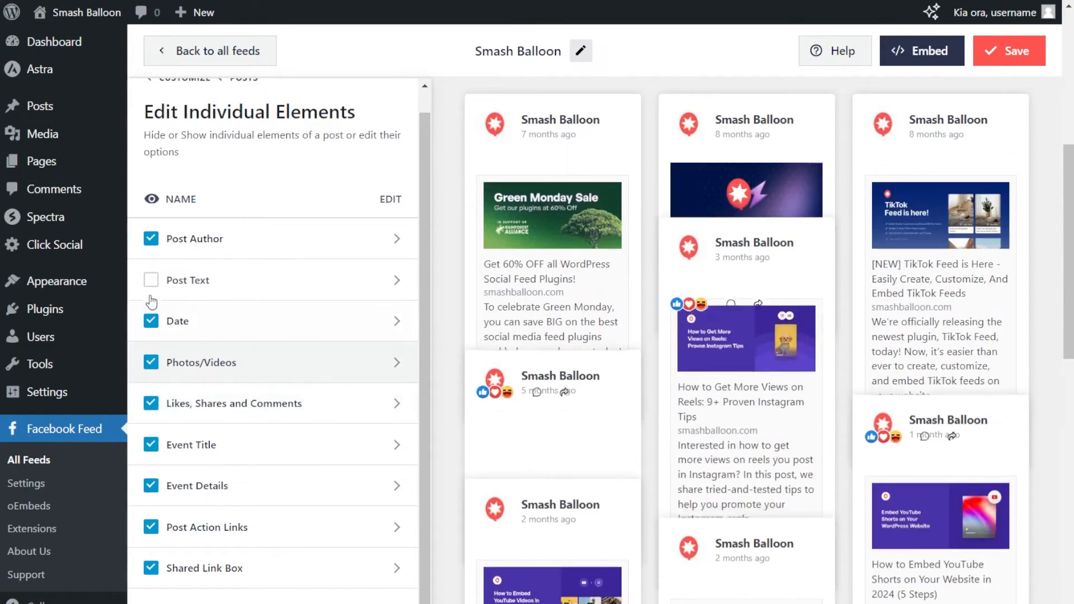
left_click(151, 280)
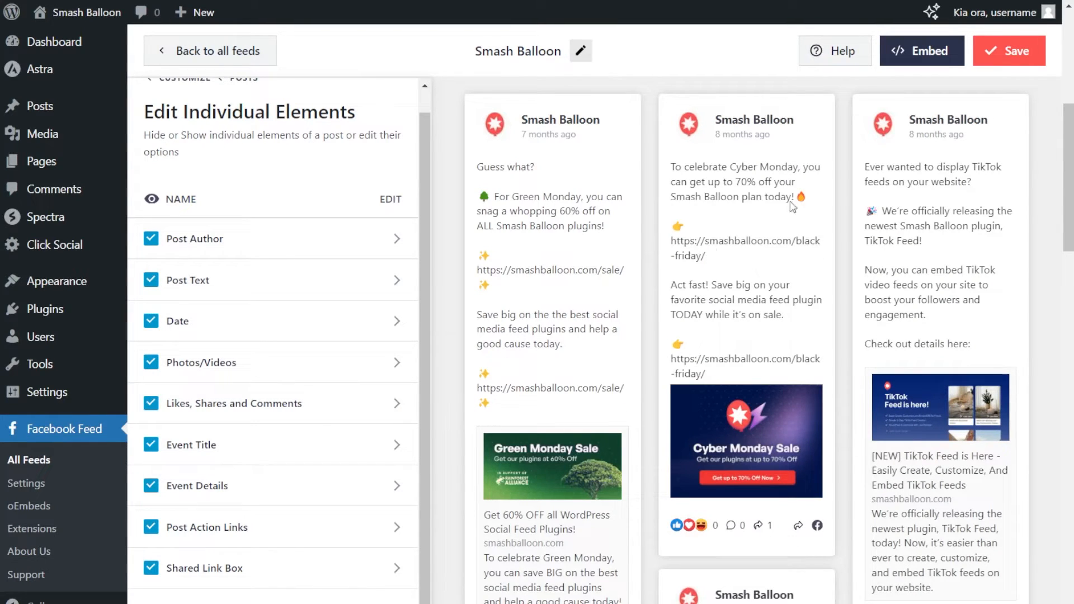
left_click(1001, 61)
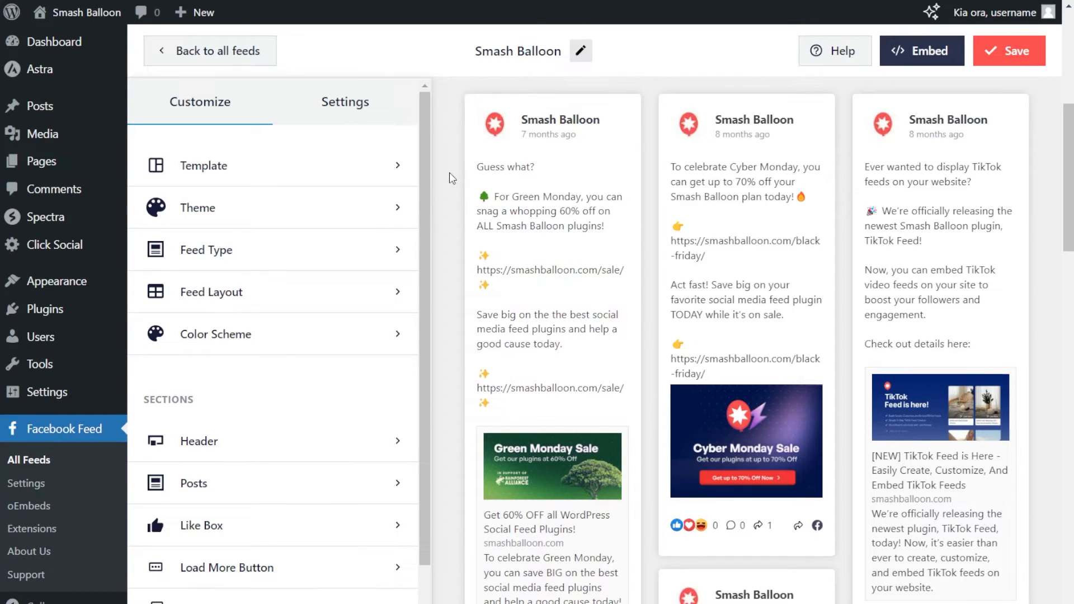
Review the feed's filter settings, keeping Page Owner as the author filter and examining the options for showing or hiding posts by words.
left_click(352, 108)
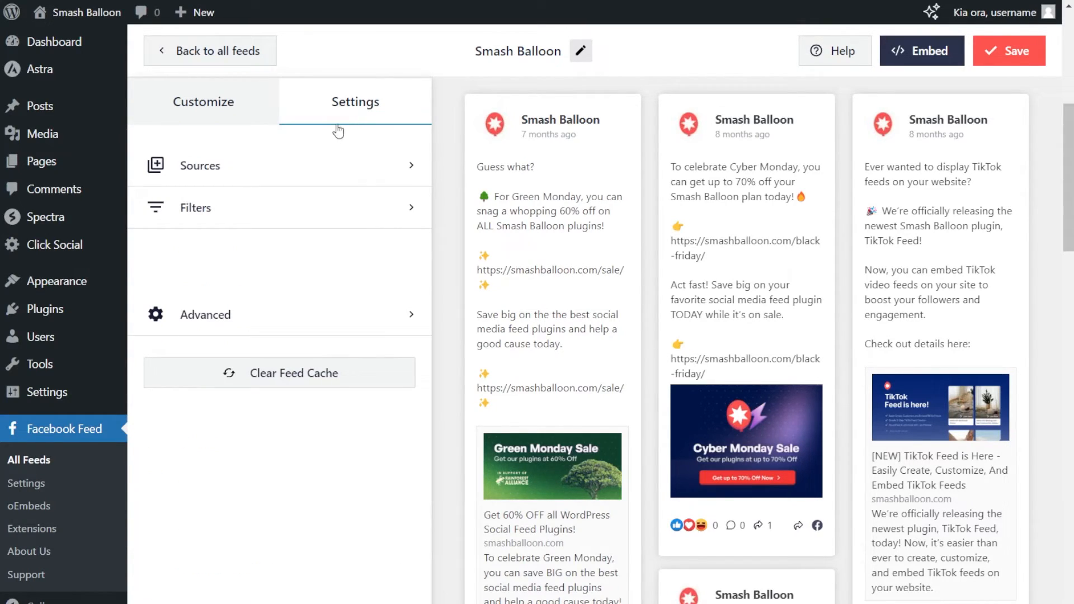
left_click(242, 218)
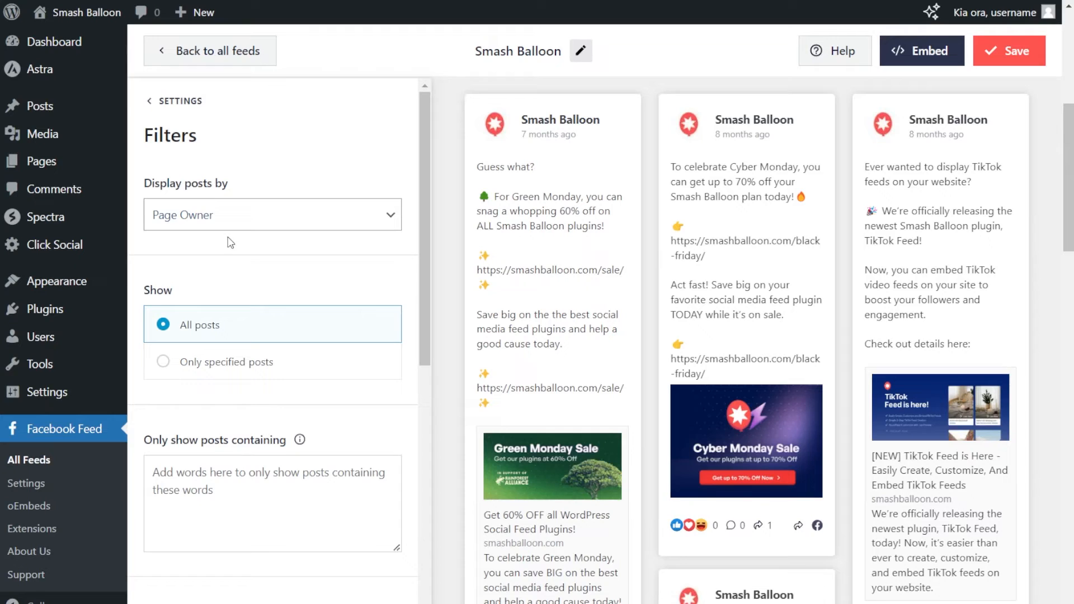
left_click(221, 224)
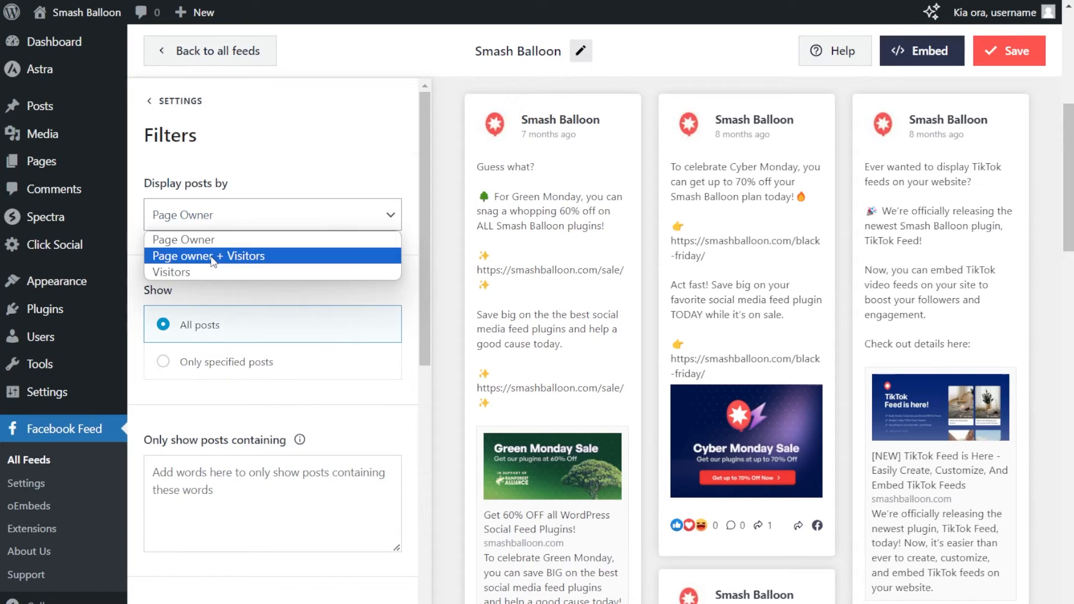
left_click(245, 240)
scroll(254, 256, "down", 1)
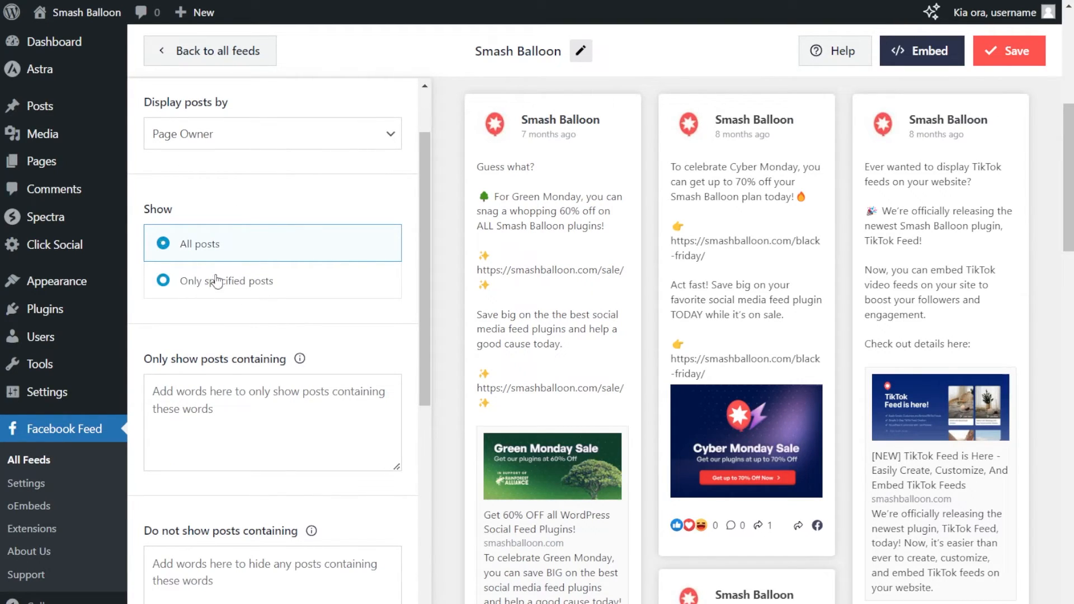
scroll(264, 277, "down", 2)
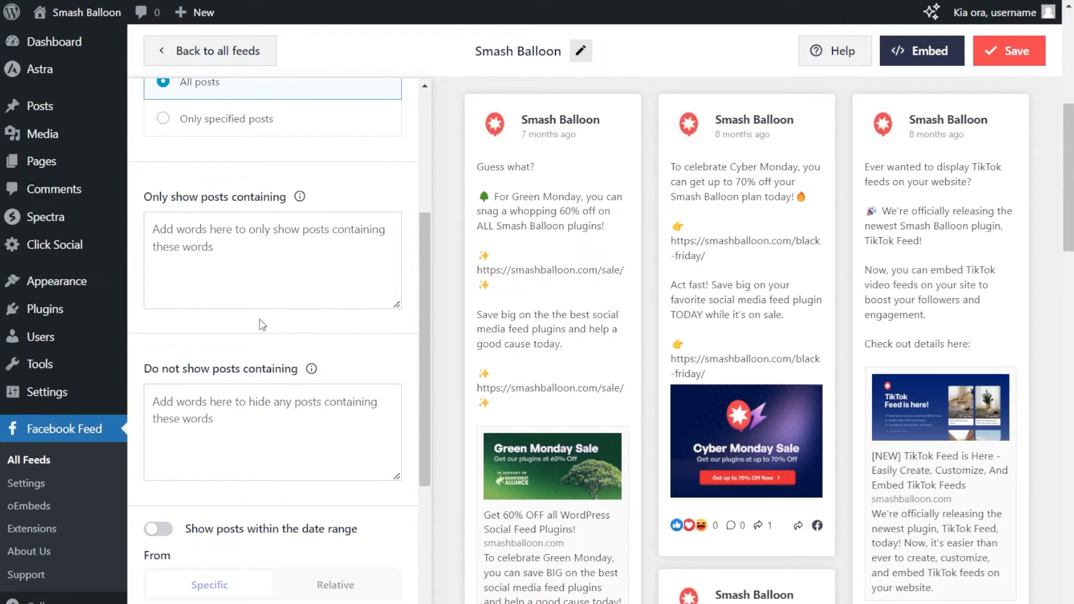
Check the date range filter, save the Smash Balloon feed and copy its embed shortcode.
scroll(262, 325, "down", 3)
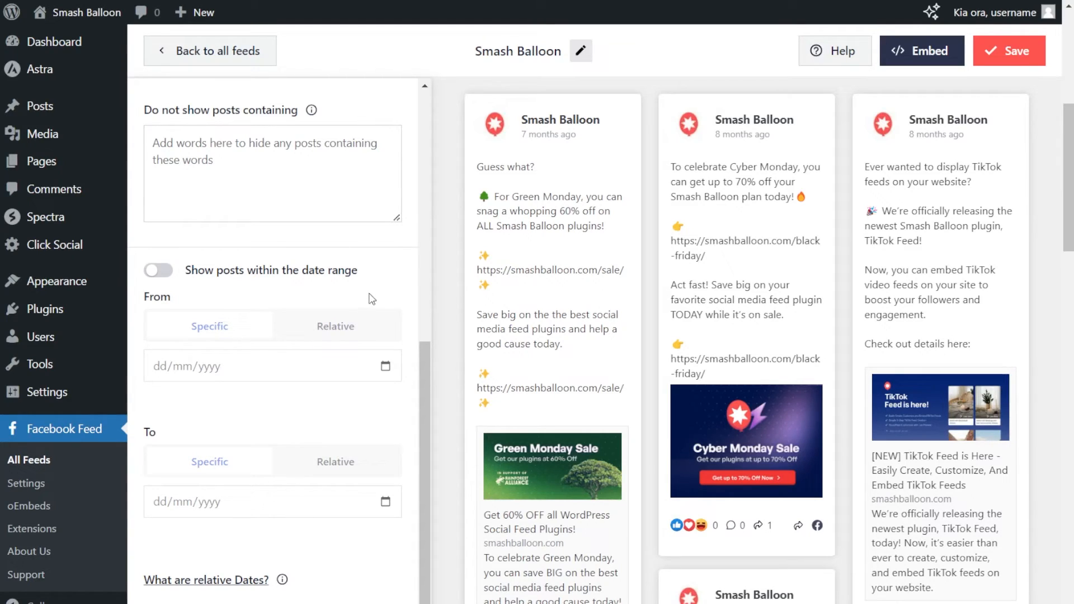
left_click(1026, 53)
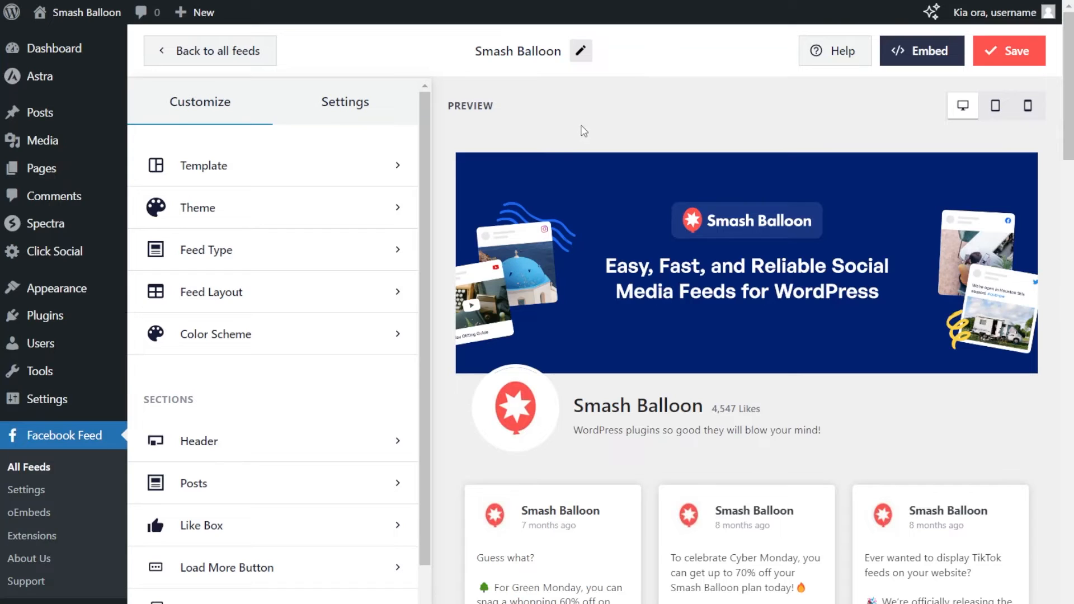
left_click(929, 60)
left_click(754, 272)
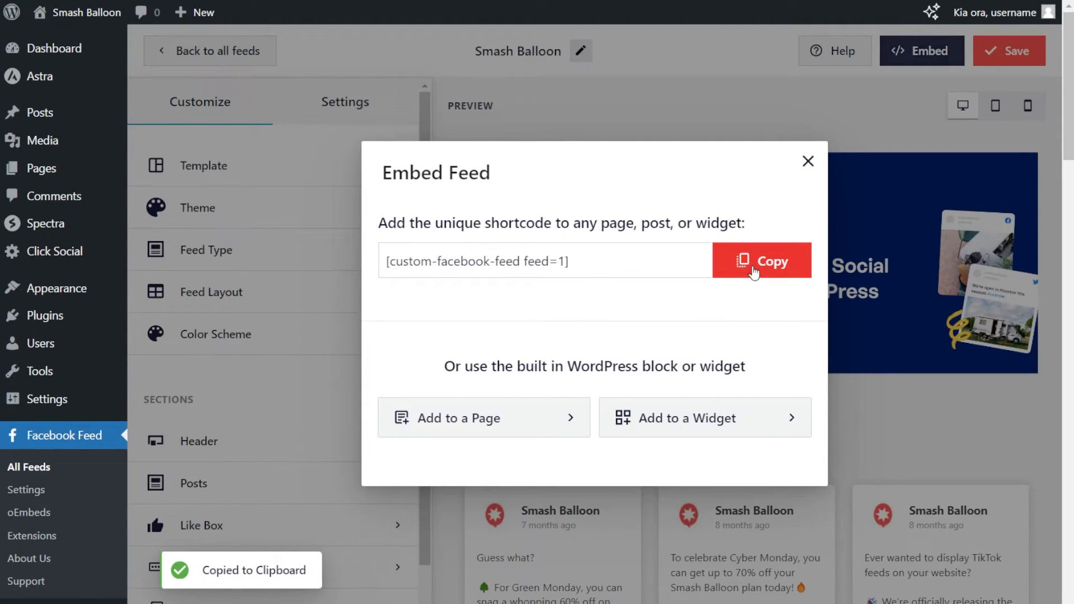
Choose to add the feed to the existing Facebook page and open that page in the block editor.
left_click(456, 418)
left_click(436, 275)
left_click(518, 474)
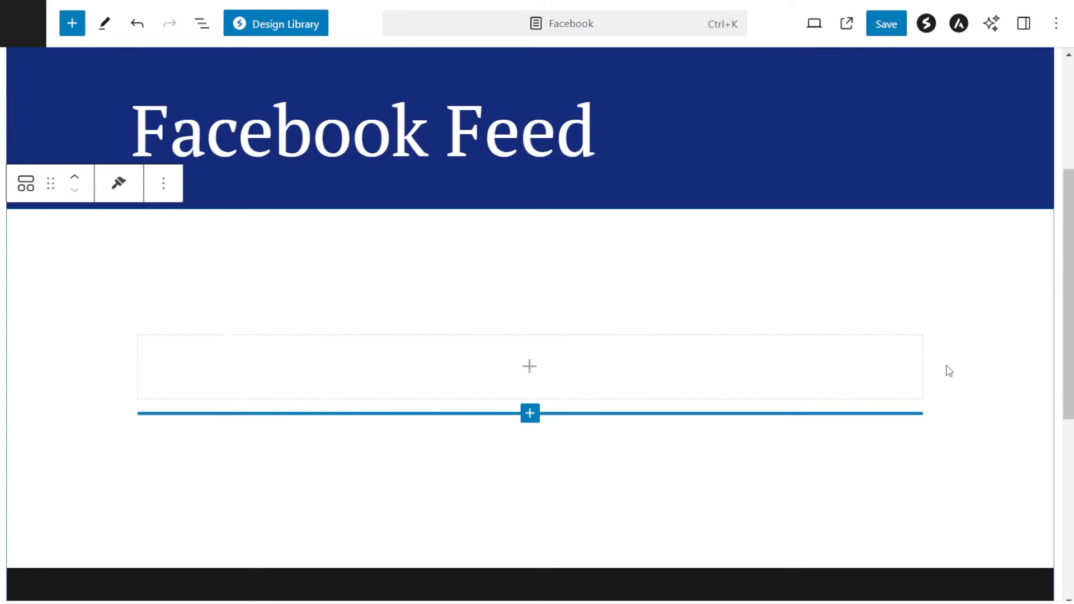
Try embedding the feed with a Shortcode block holding the copied shortcode, and remove the block again.
left_click(531, 368)
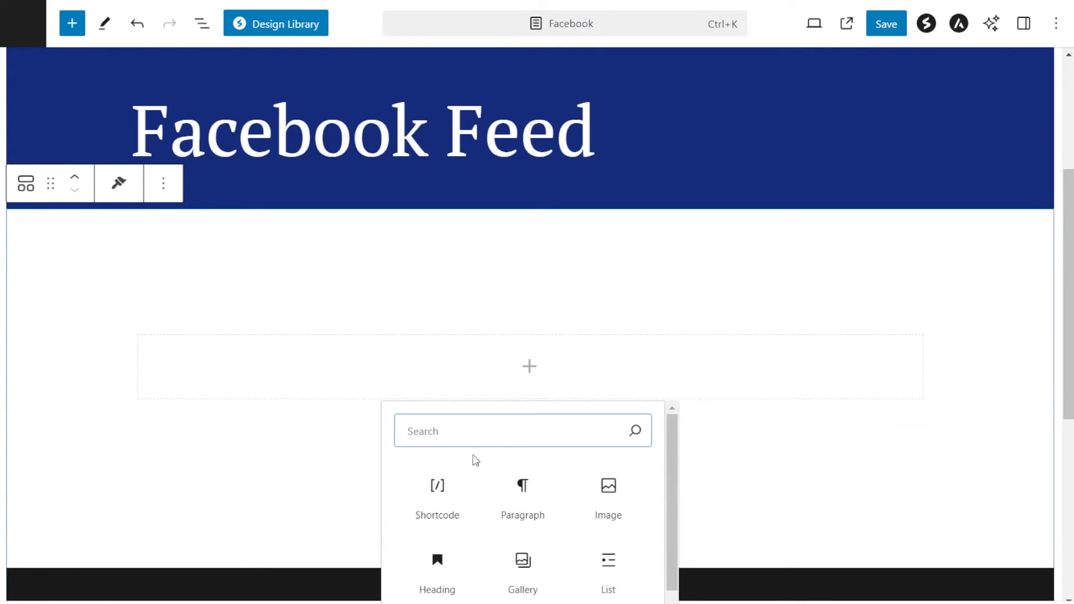
left_click(438, 500)
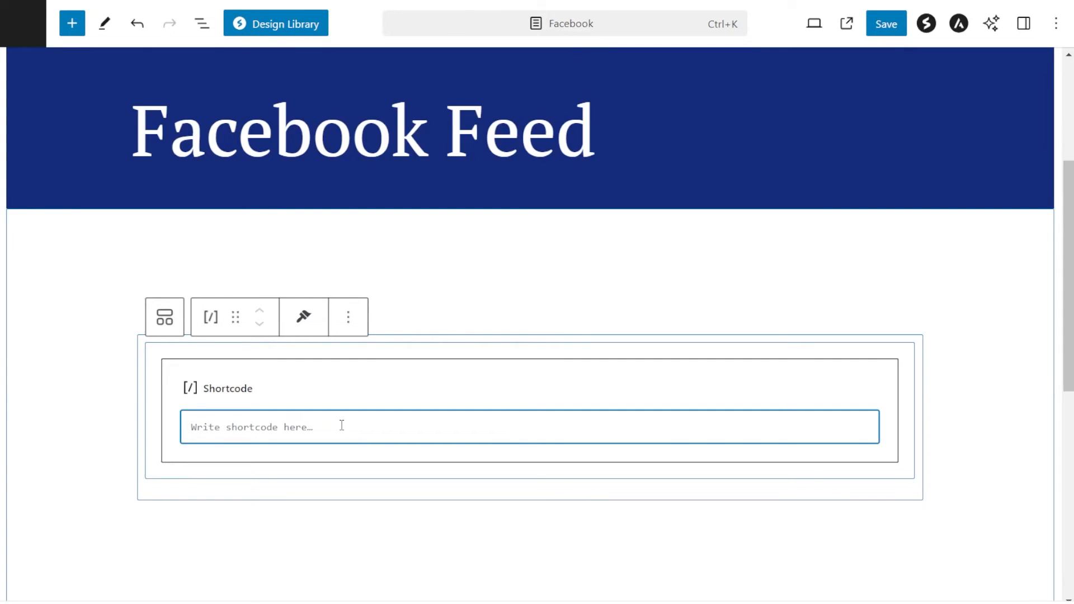
key("ctrl+v")
left_click(438, 401)
key("Delete")
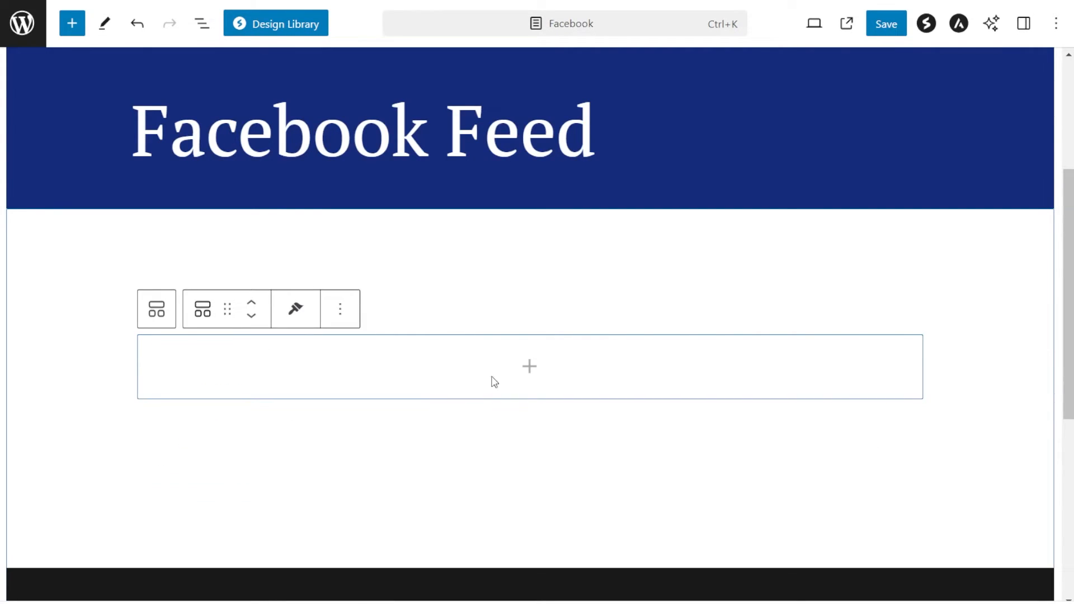
Insert a Facebook Feed block in the page's empty container, set it to the Smash Balloon feed and save the page.
left_click(529, 371)
type("Facebook")
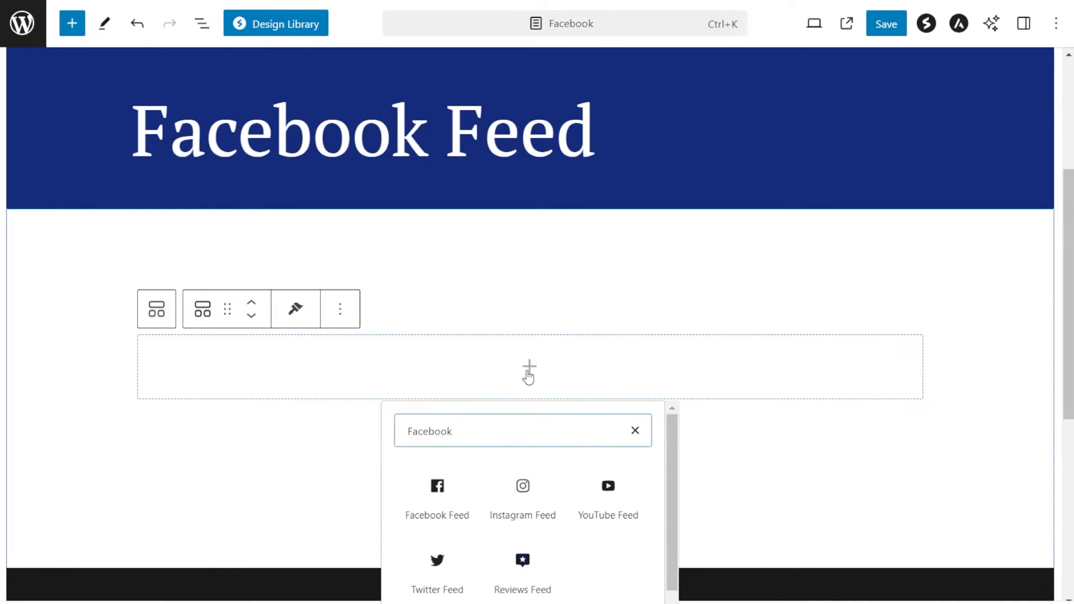
left_click(448, 506)
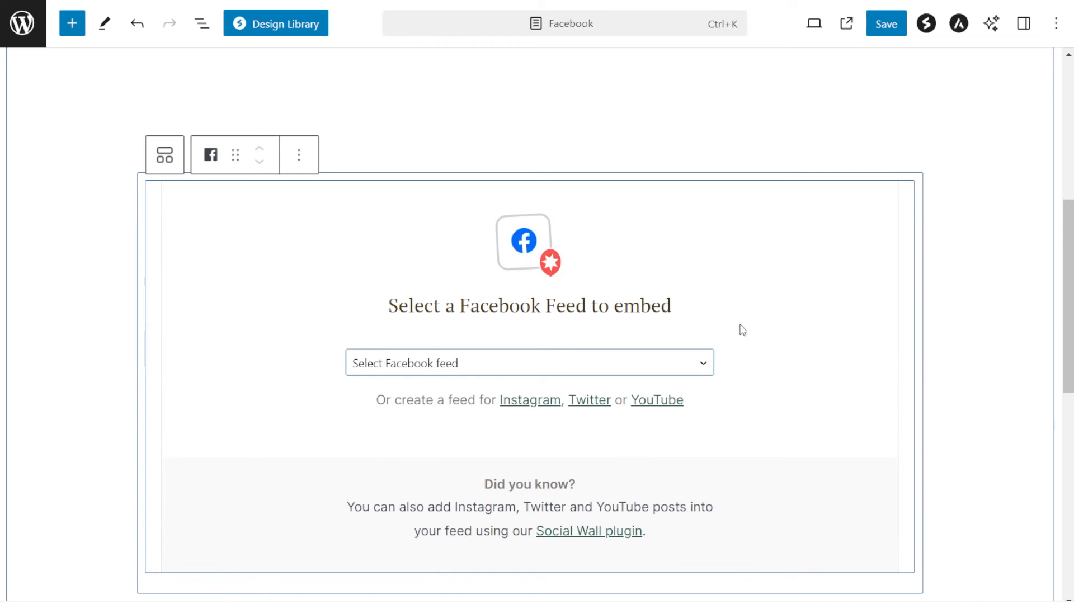
left_click(664, 369)
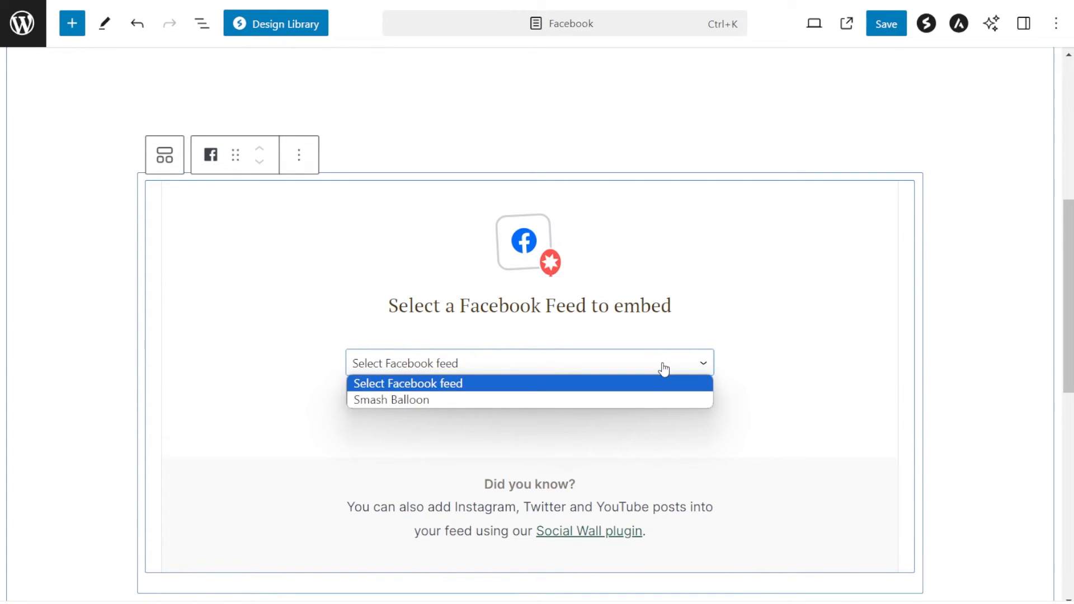
left_click(396, 401)
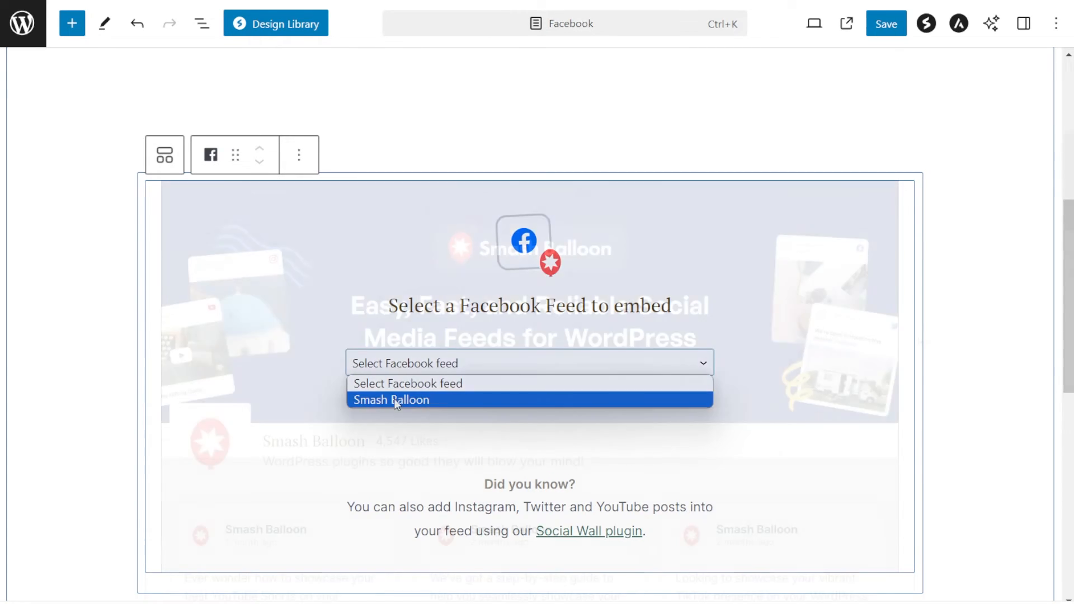
scroll(923, 342, "down", 3)
scroll(951, 363, "up", 7)
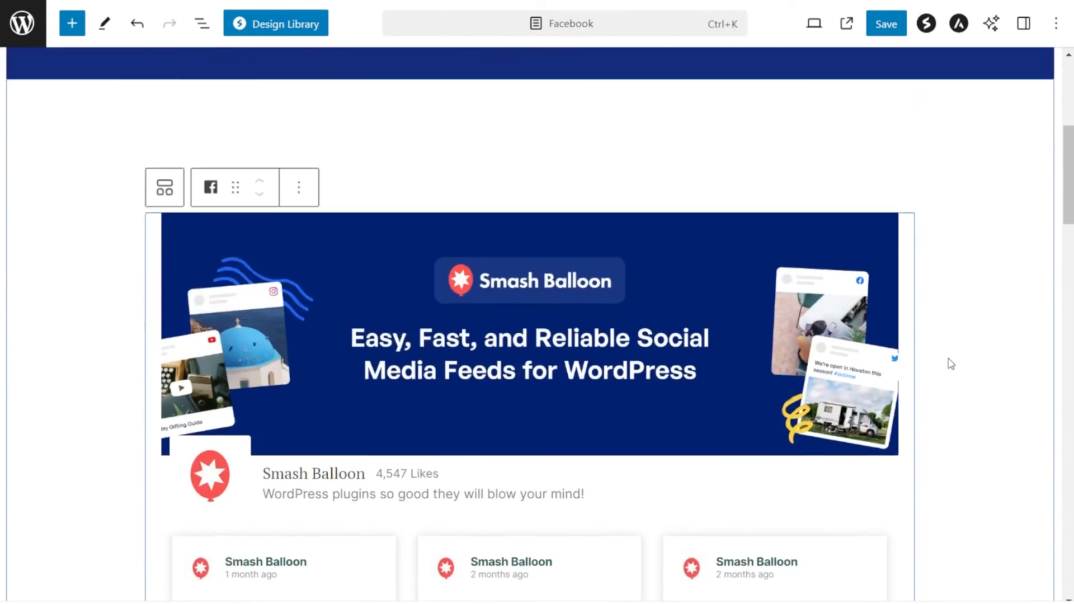
left_click(889, 29)
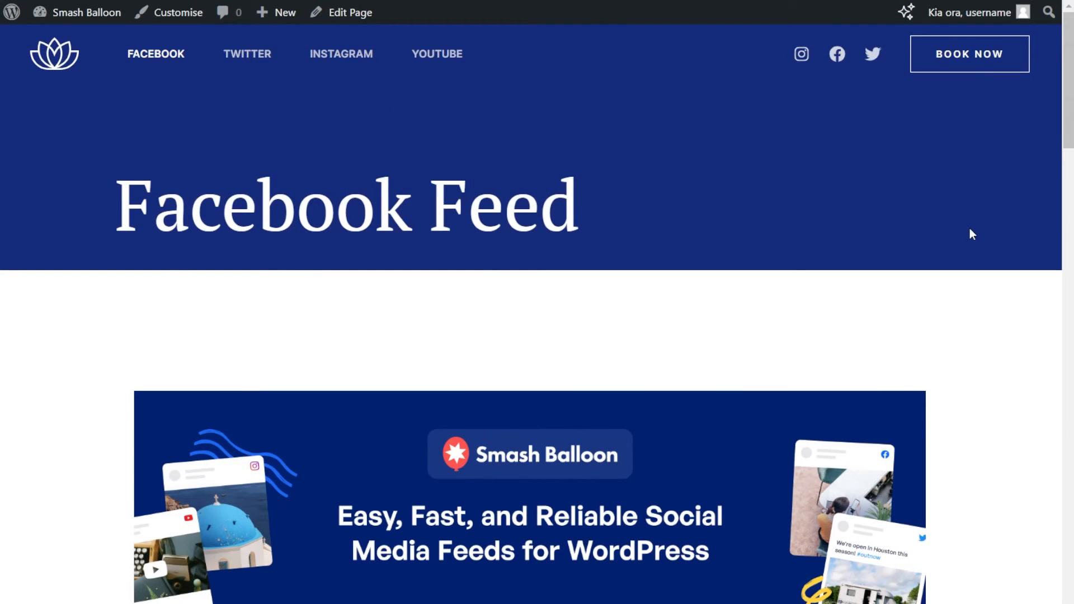
Examine the embedded feed on the published Facebook Feed page, from its header through the posts, and load more posts.
scroll(972, 234, "down", 4)
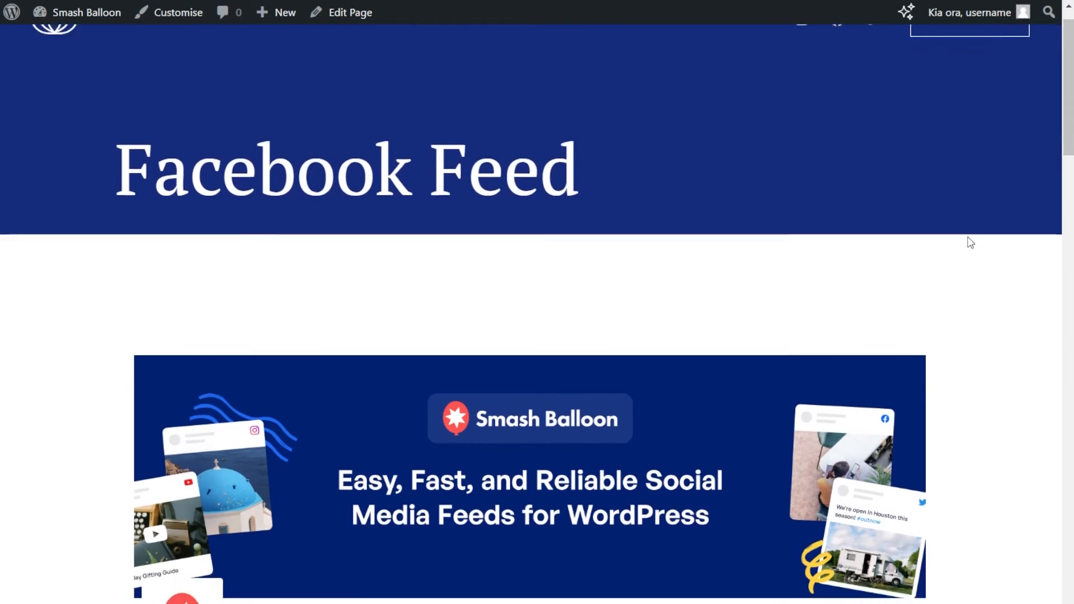
scroll(981, 246, "down", 3)
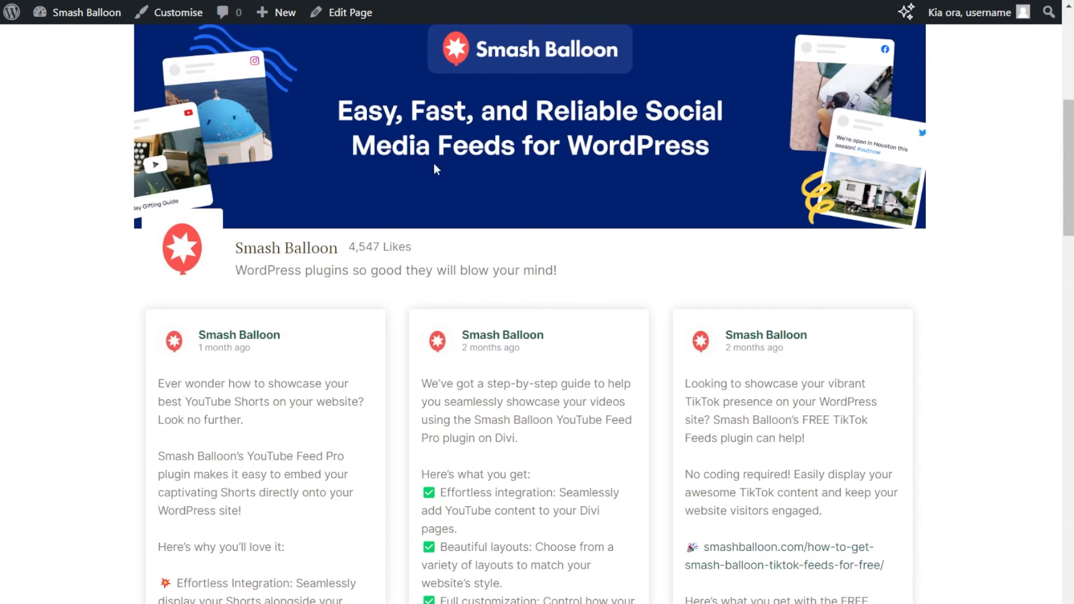
scroll(416, 263, "down", 3)
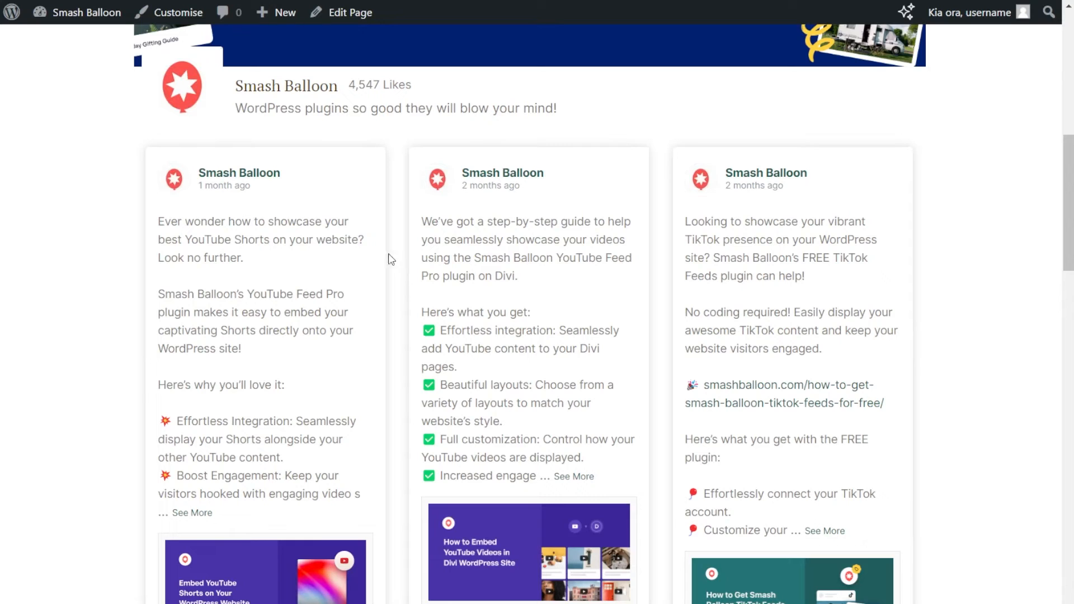
scroll(331, 336, "down", 3)
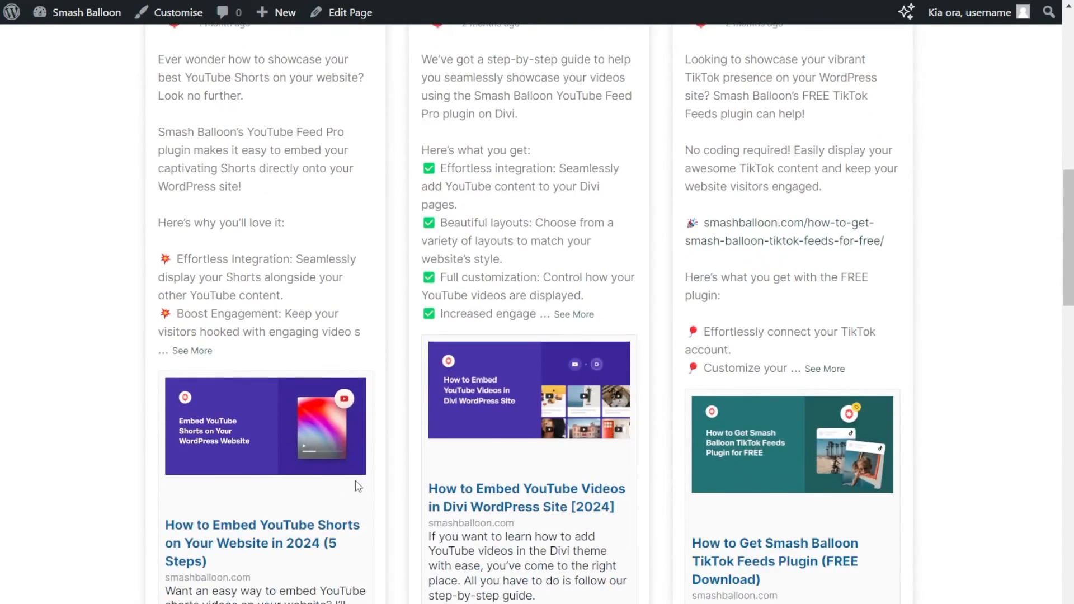
scroll(385, 476, "down", 4)
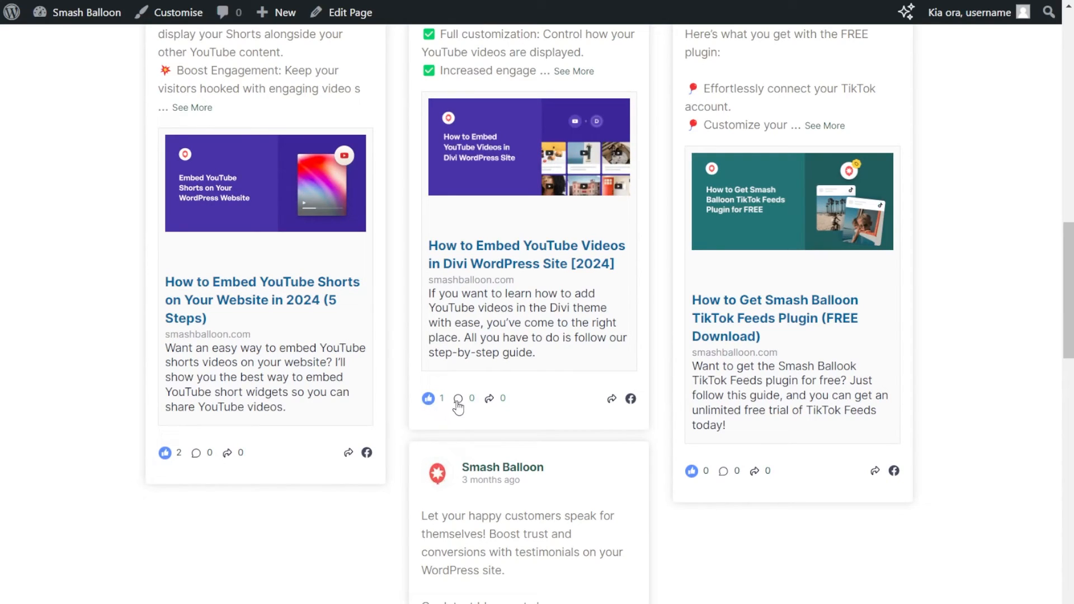
scroll(553, 421, "down", 13)
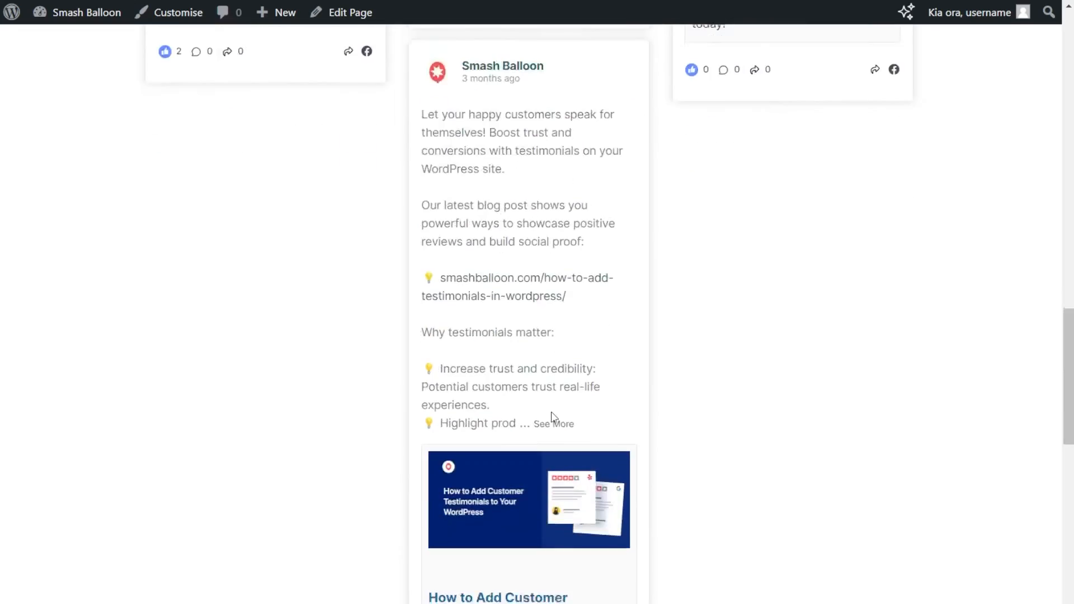
scroll(552, 419, "down", 1)
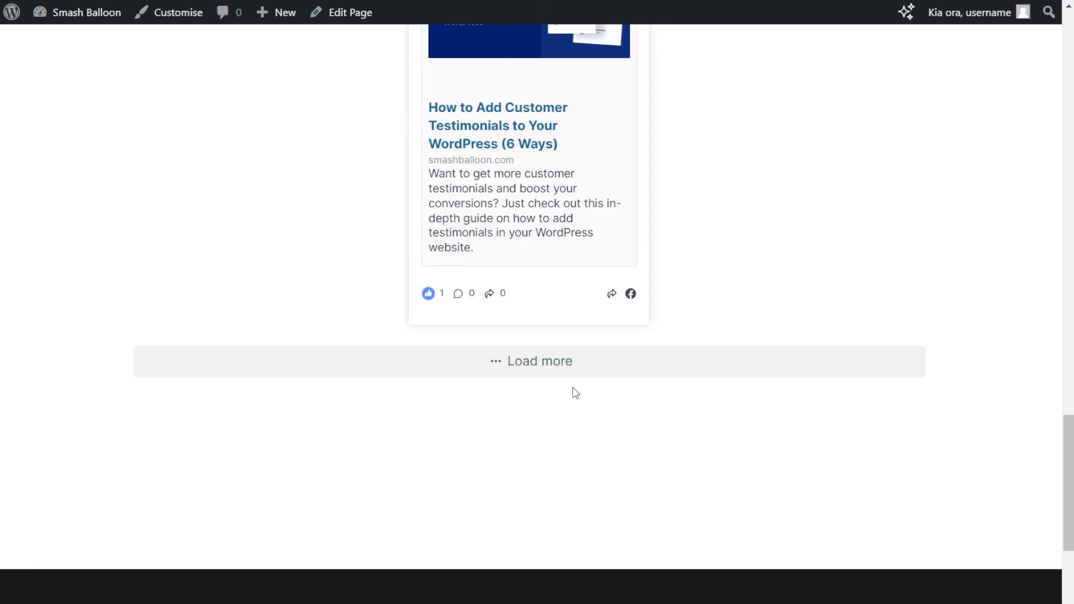
left_click(555, 369)
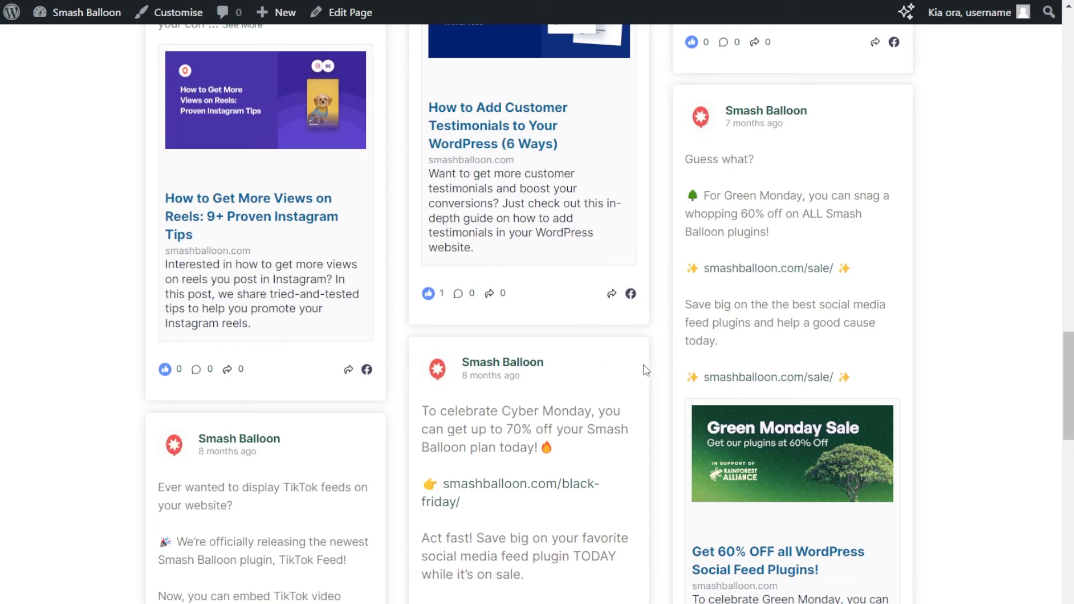
scroll(654, 371, "up", 15)
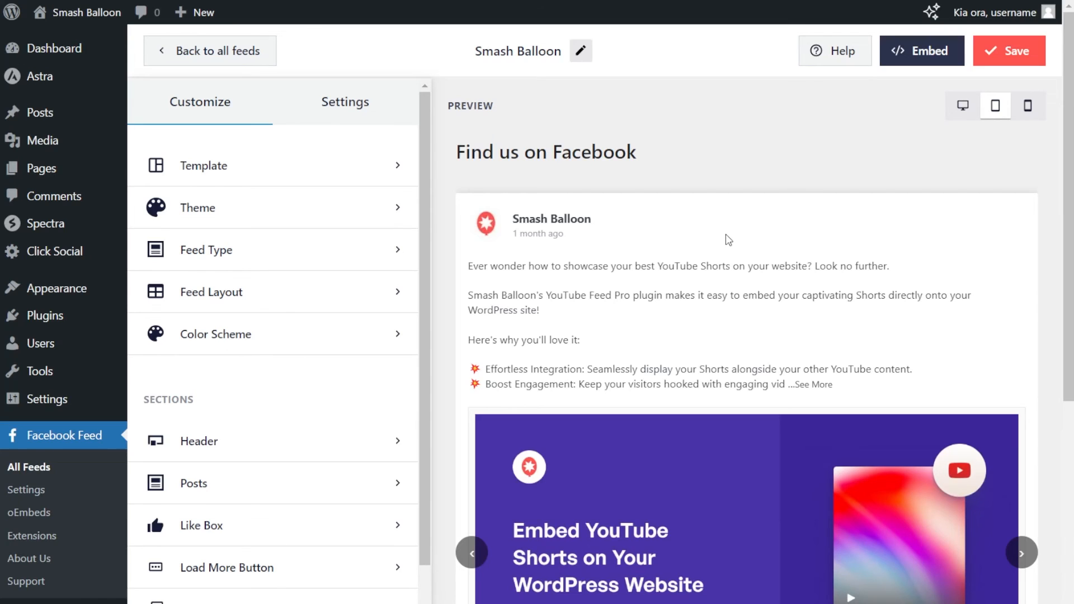
Copy the feed's embed shortcode from the feed editor and choose to add the feed to a widget.
left_click(912, 56)
left_click(748, 274)
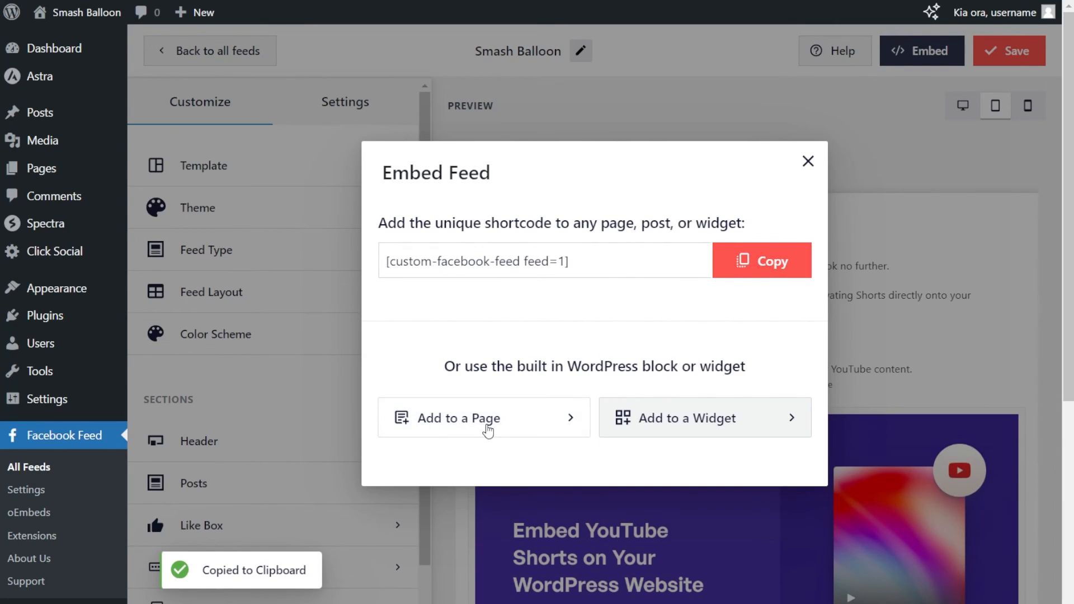
left_click(658, 426)
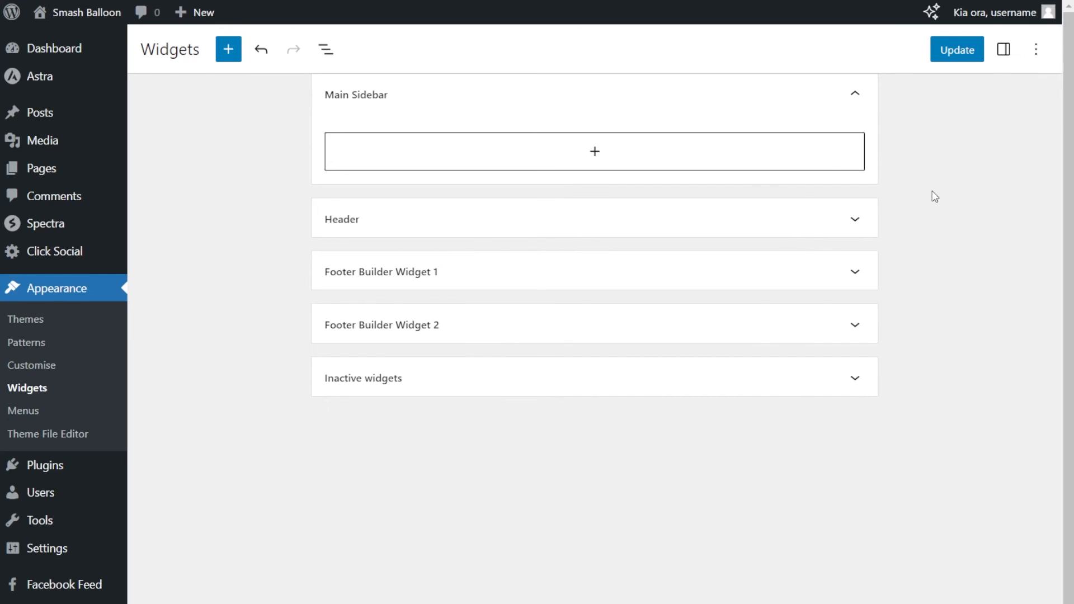
Add a Facebook Feed block to the Main Sidebar widget area, set it to the Smash Balloon feed and update the widgets.
left_click(579, 162)
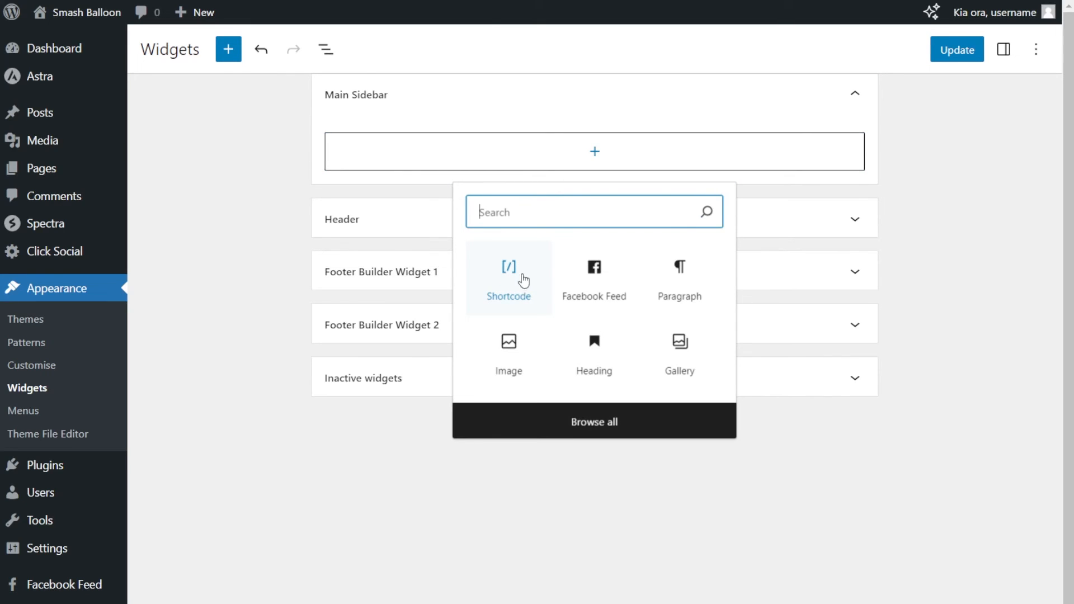
left_click(613, 293)
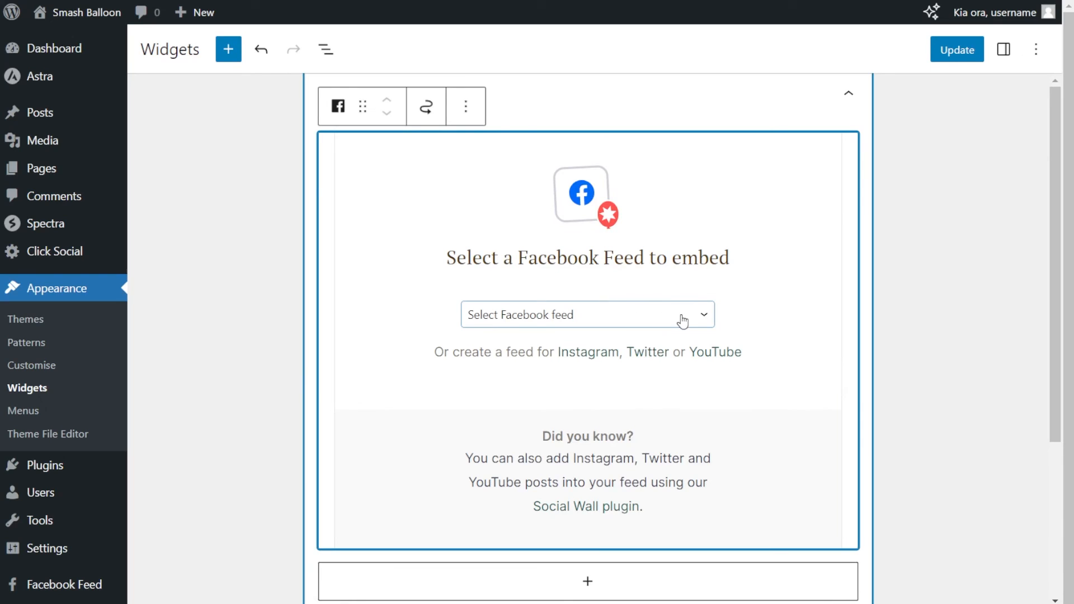
left_click(683, 321)
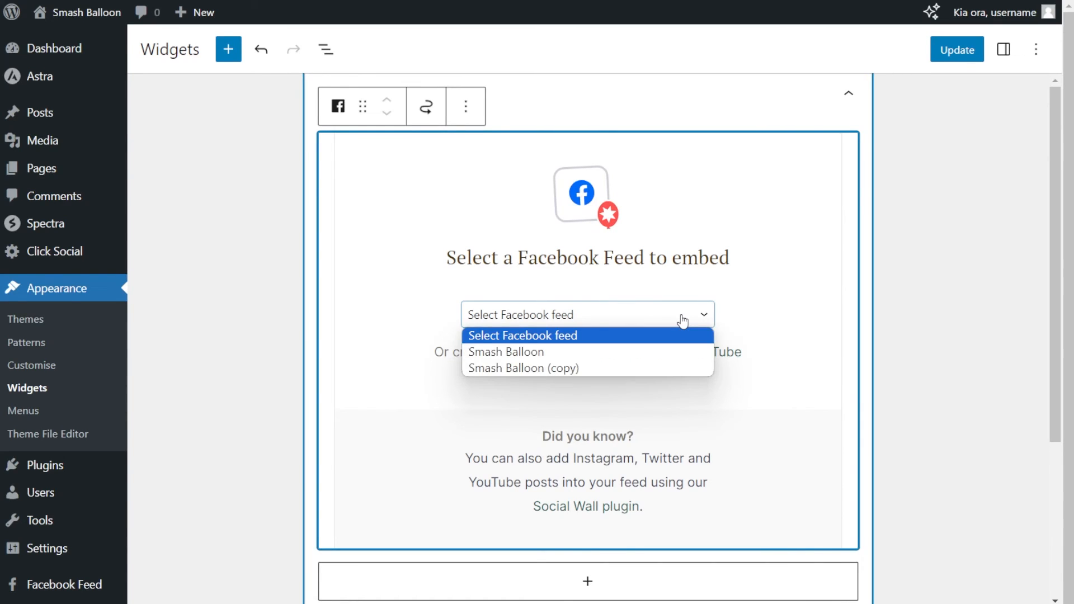
left_click(633, 355)
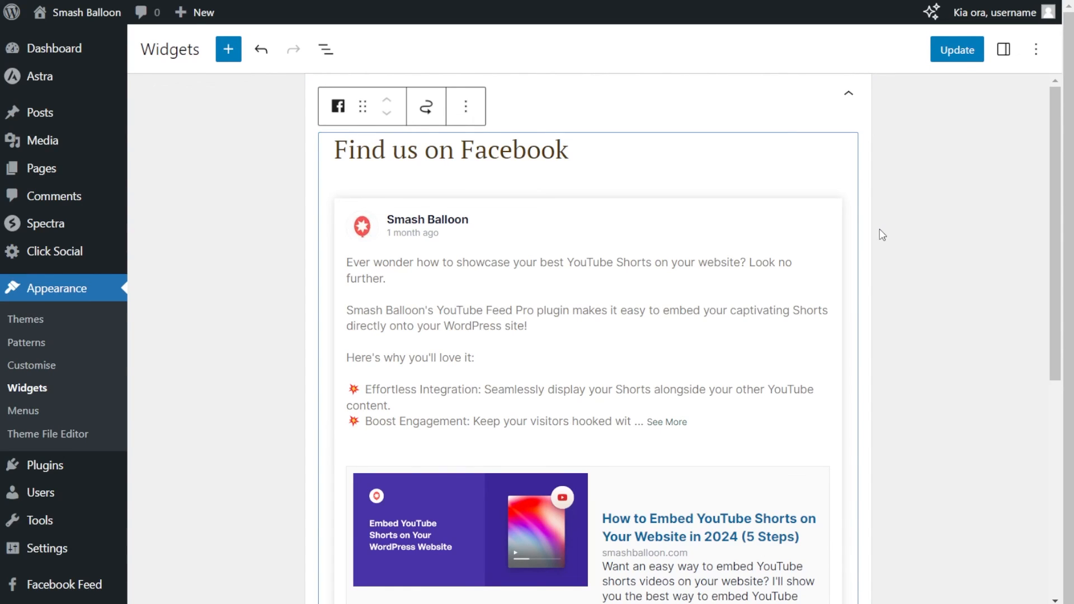
left_click(955, 49)
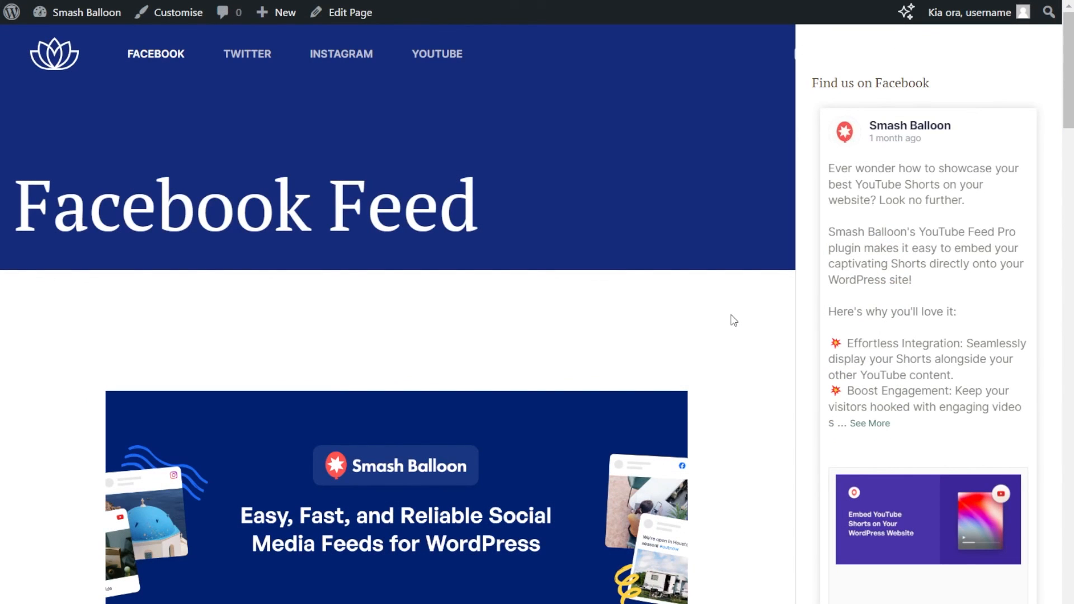
Examine the feed in the published page's sidebar alongside the main feed.
scroll(734, 321, "down", 5)
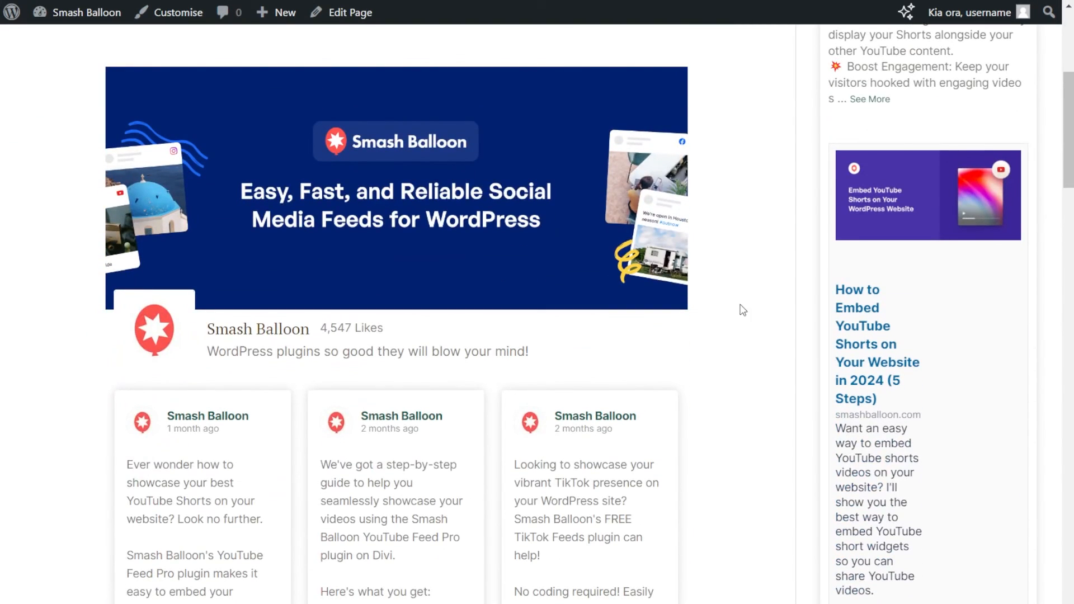
scroll(743, 311, "down", 4)
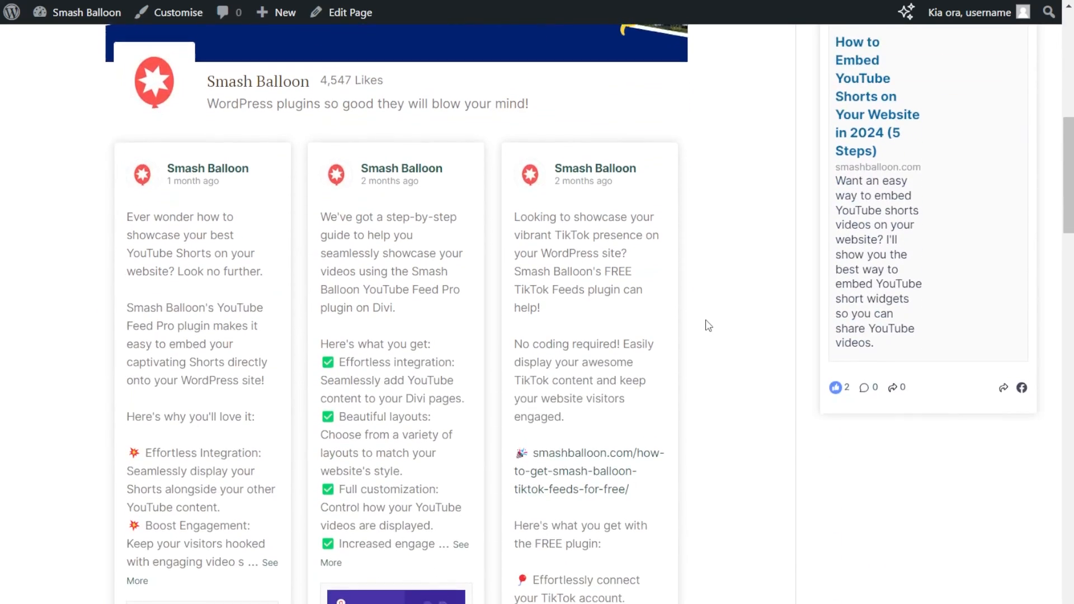
scroll(709, 319, "down", 3)
scroll(708, 322, "up", 8)
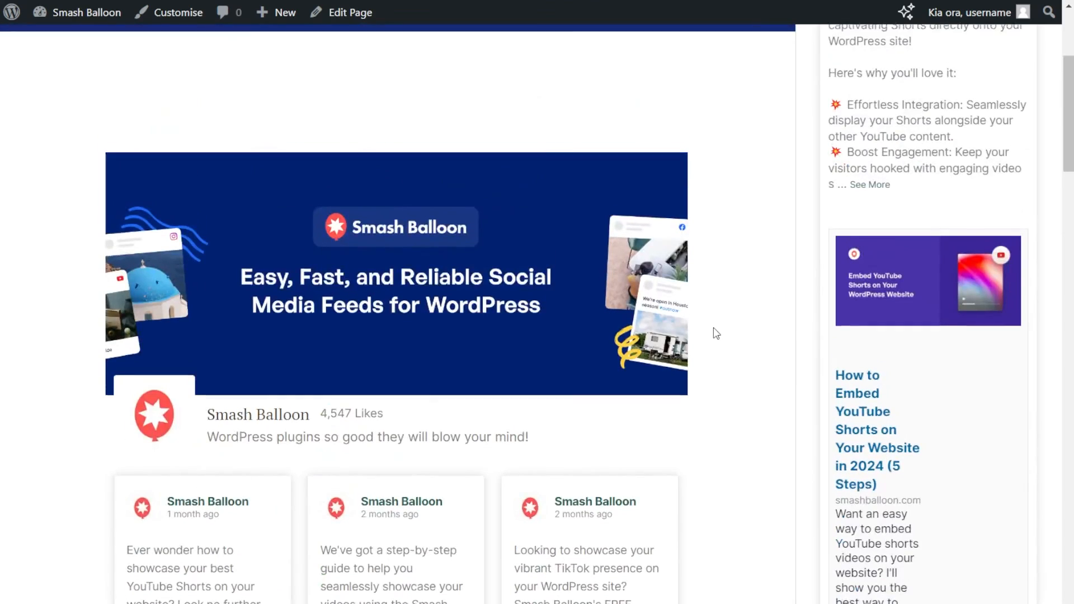
scroll(717, 334, "up", 4)
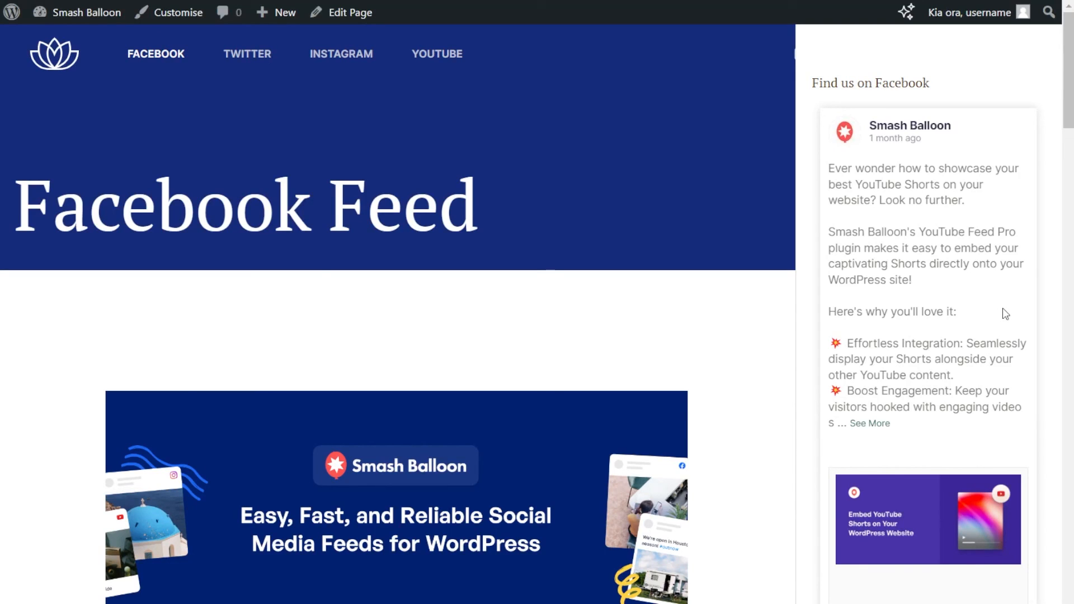
scroll(971, 280, "down", 3)
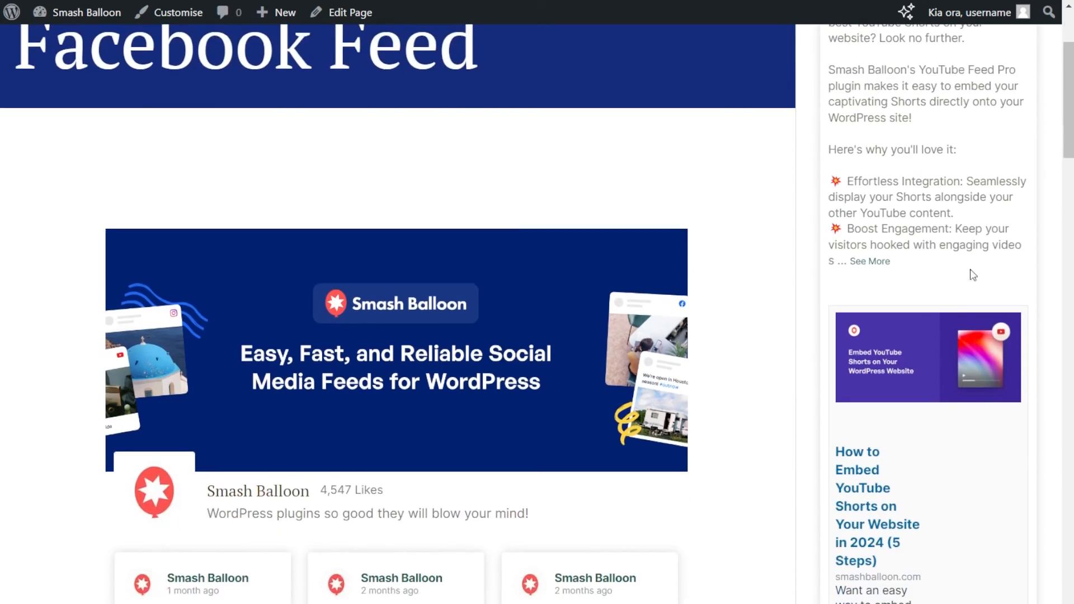
scroll(970, 251, "up", 3)
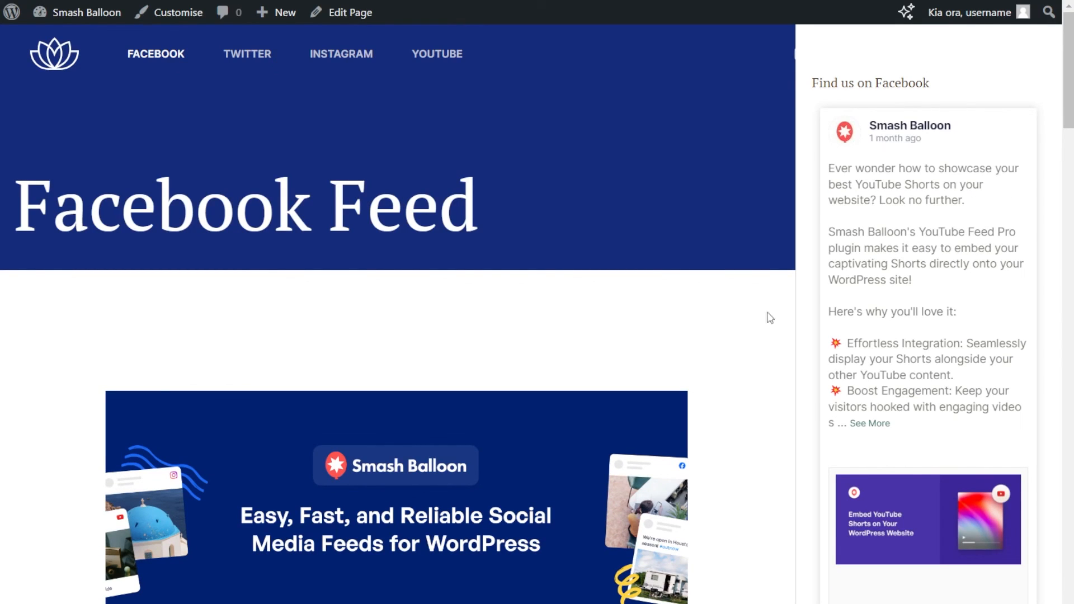
scroll(697, 338, "down", 3)
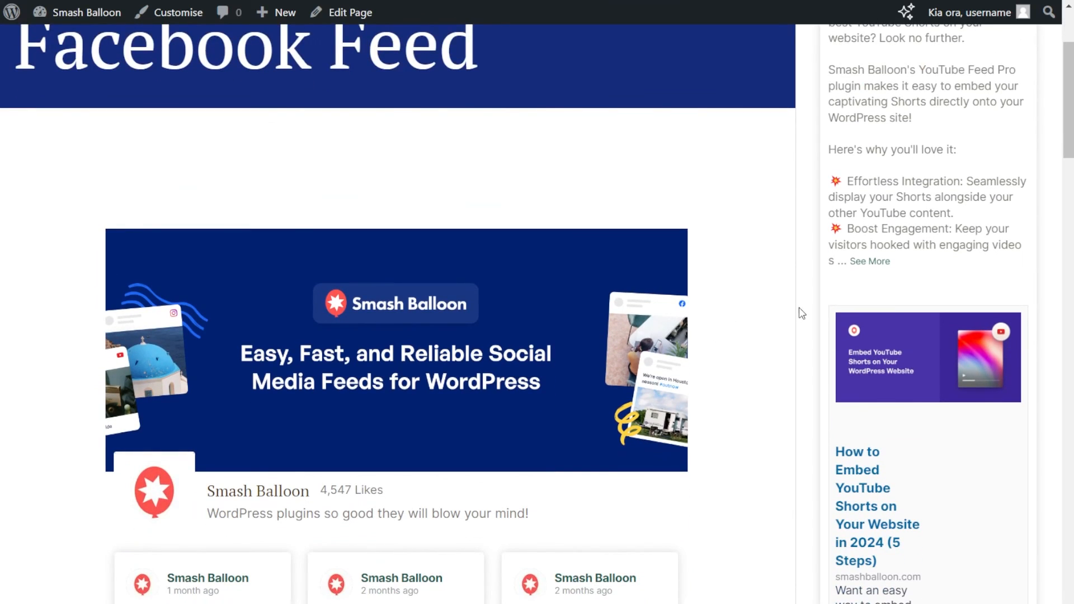
scroll(804, 313, "up", 3)
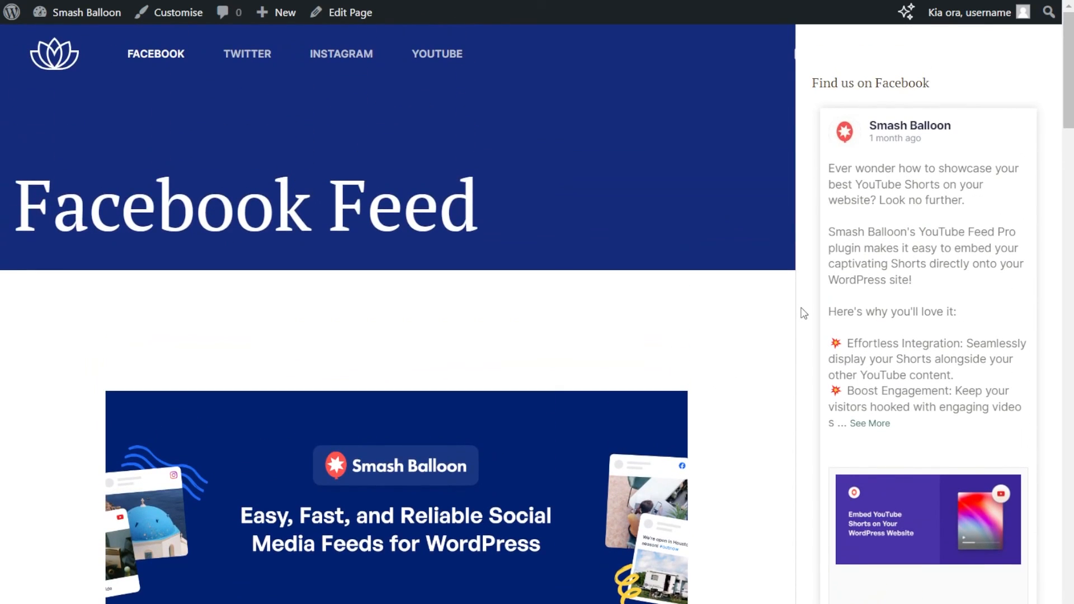